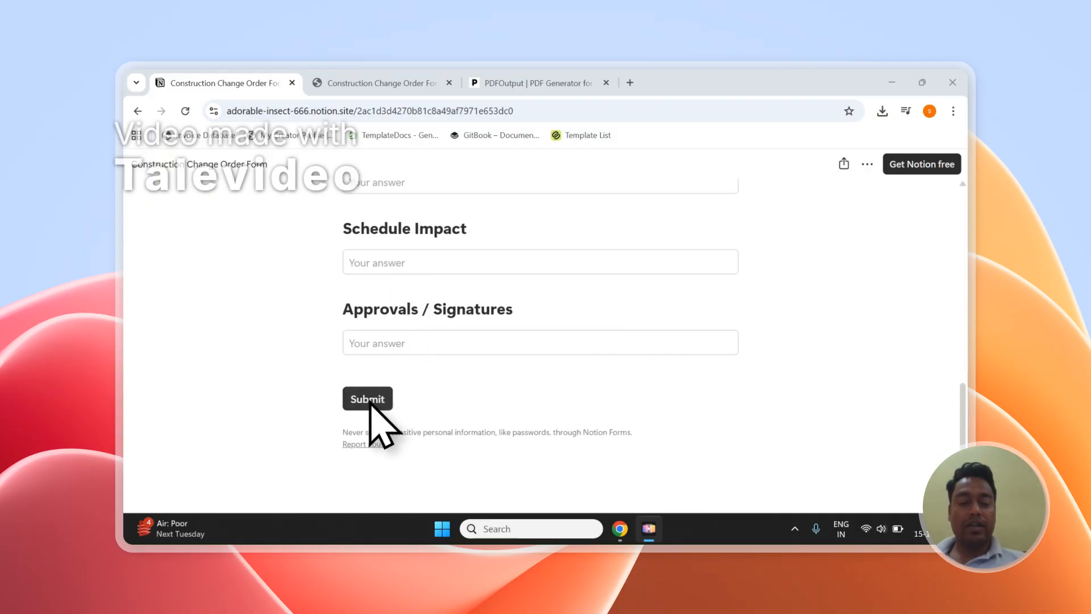
Open the Construction Change Order Form database page in Notion and examine its submitted form responses
{"action": "left_click", "coordinate": [381, 83]}
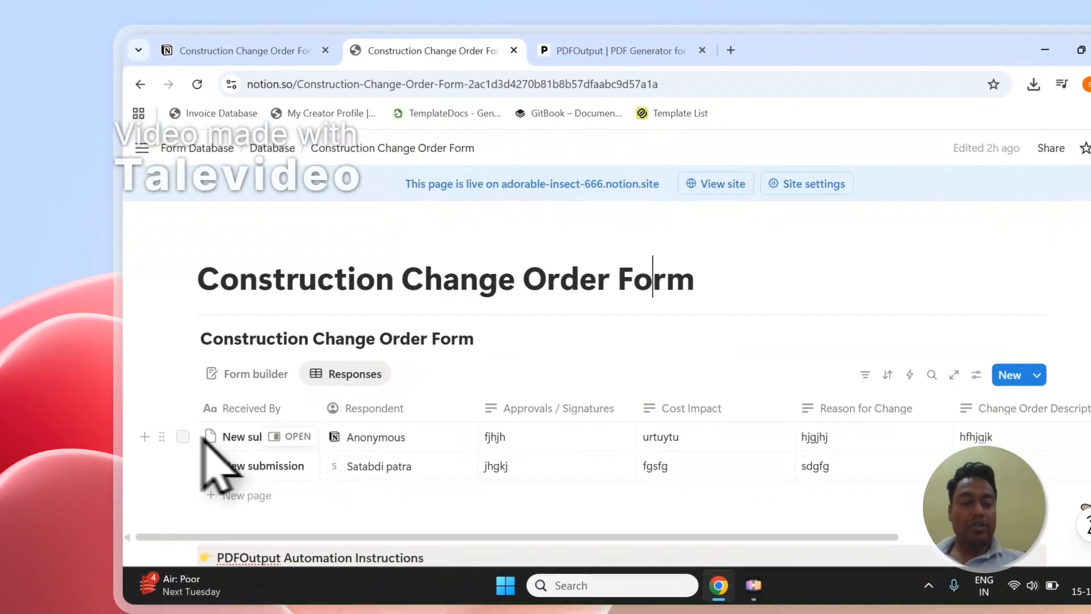
{"action": "left_click", "coordinate": [182, 437]}
{"action": "left_click", "coordinate": [183, 466]}
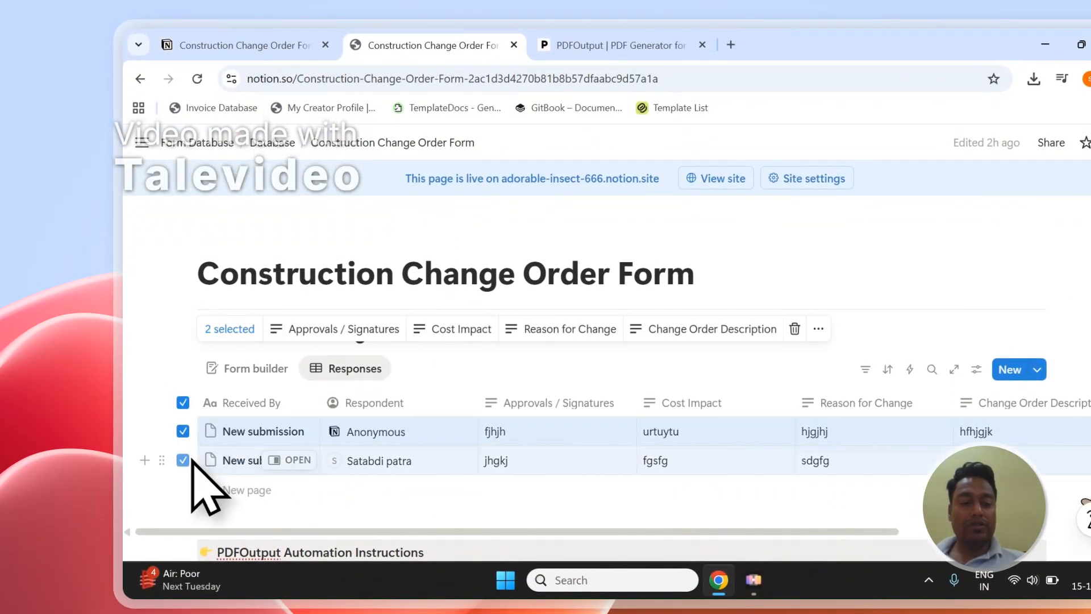
{"action": "key", "text": "Escape"}
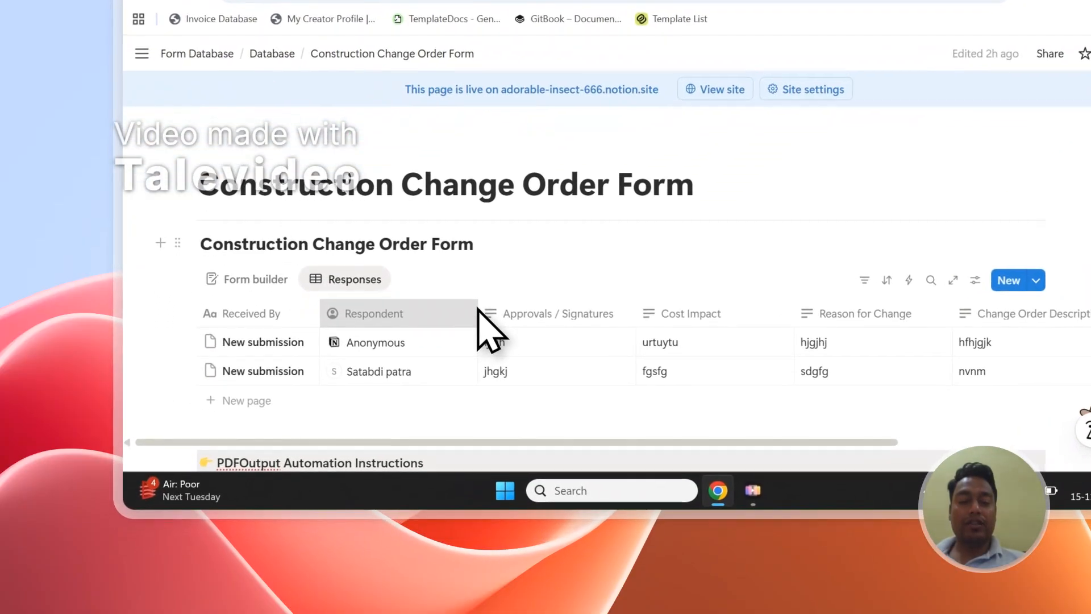
{"action": "left_click", "coordinate": [416, 381]}
{"action": "left_click", "coordinate": [520, 298]}
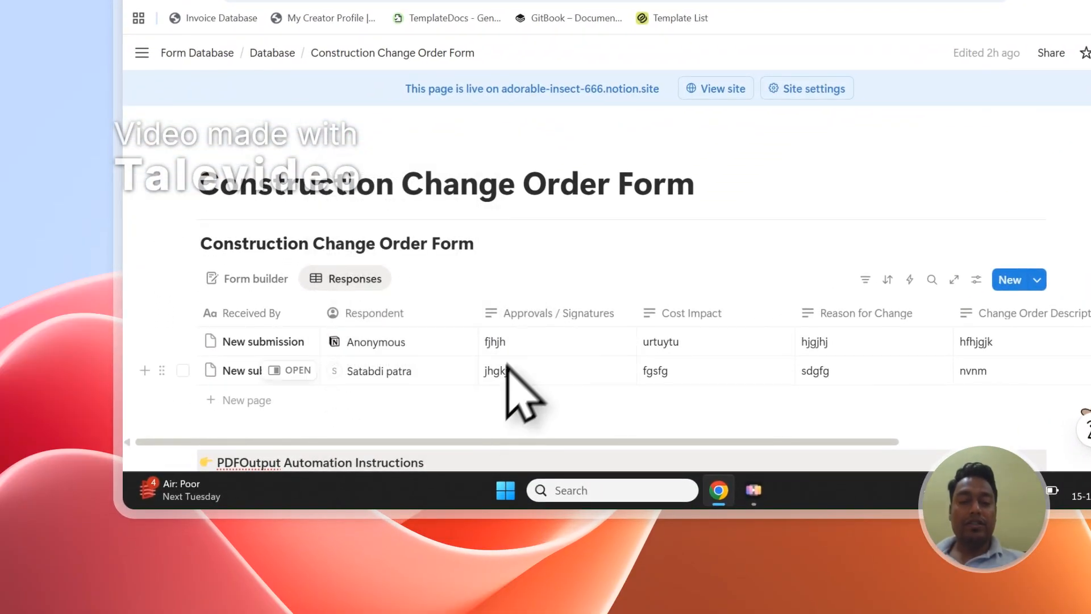
Switch to the PDFOutput site and read how it generates PDFs from Google Docs using a Notion database
{"action": "left_click", "coordinate": [568, 122]}
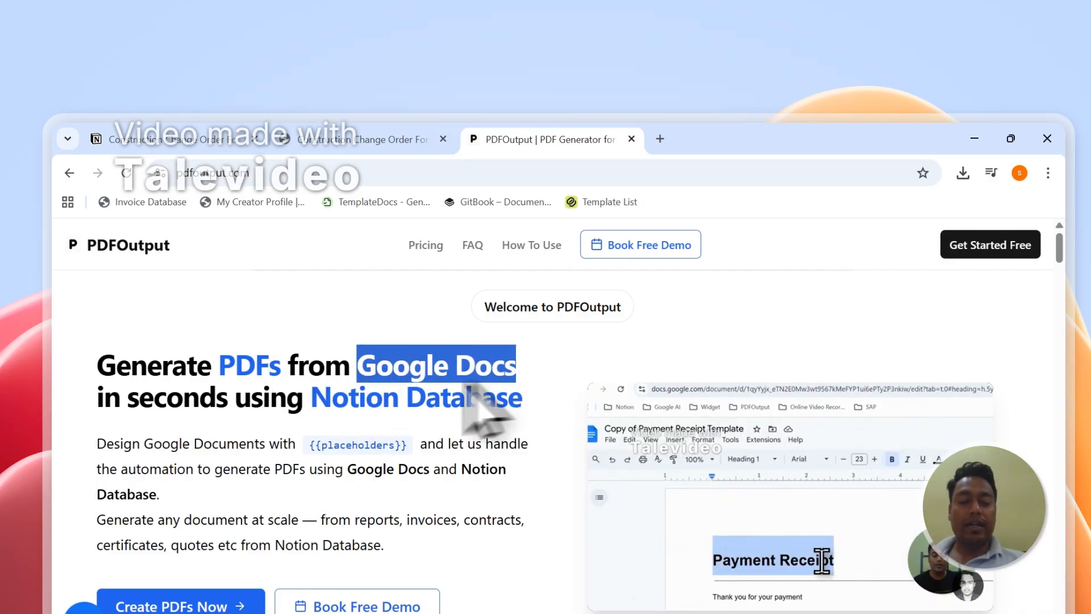
{"action": "left_click_drag", "start_coordinate": [315, 398], "coordinate": [549, 397]}
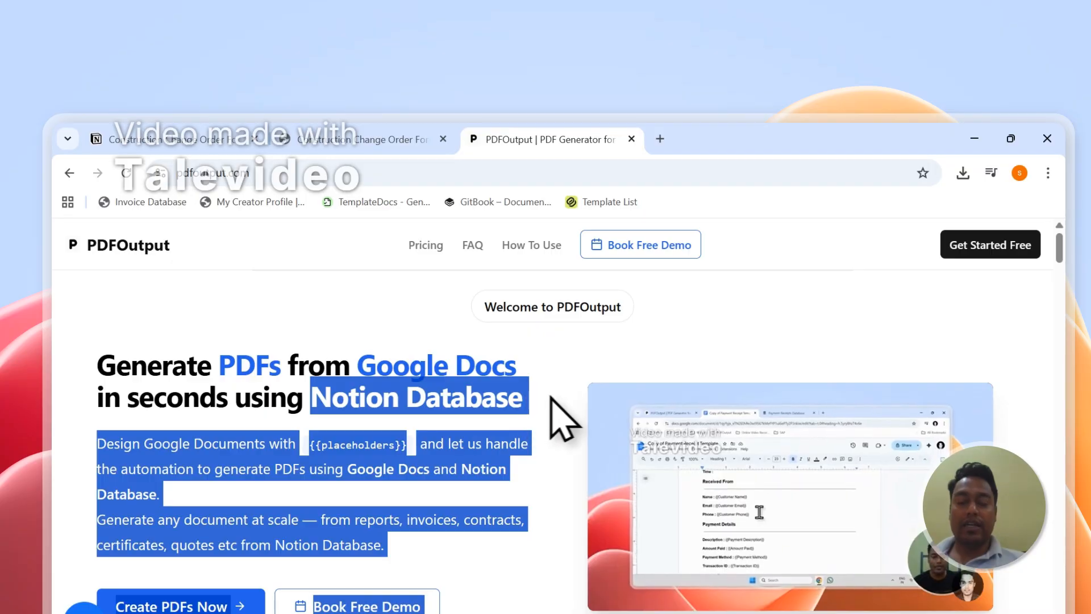
{"action": "left_click", "coordinate": [406, 418]}
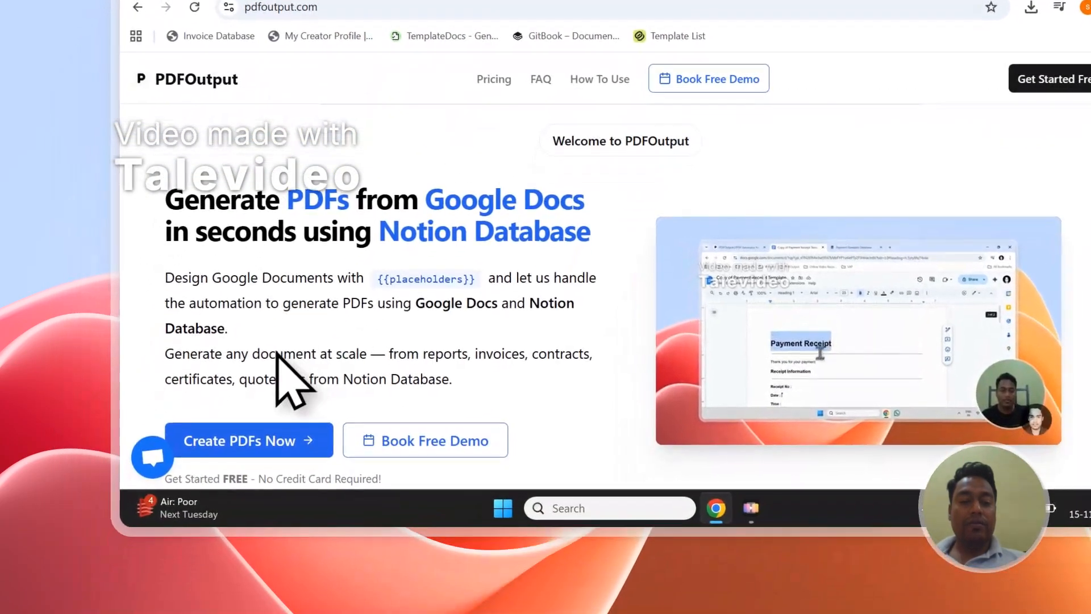
{"action": "scroll", "coordinate": [250, 505], "scroll_direction": "down", "scroll_amount": 1}
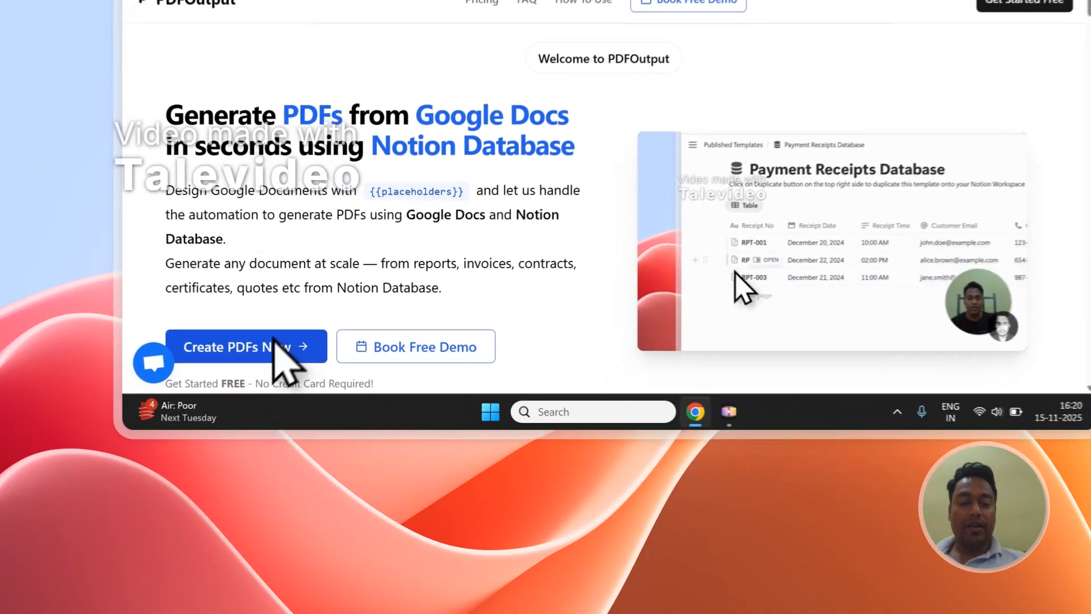
Start creating PDFs on PDFOutput, sign in with the Google account, and dismiss the Notion connection notice
{"action": "left_click", "coordinate": [266, 406]}
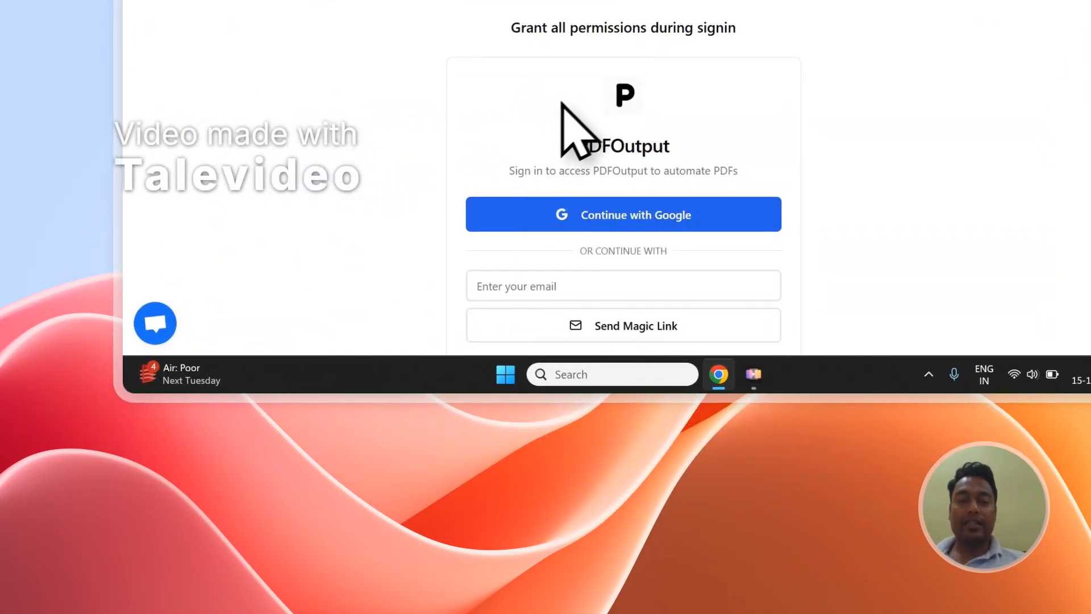
{"action": "left_click", "coordinate": [731, 177]}
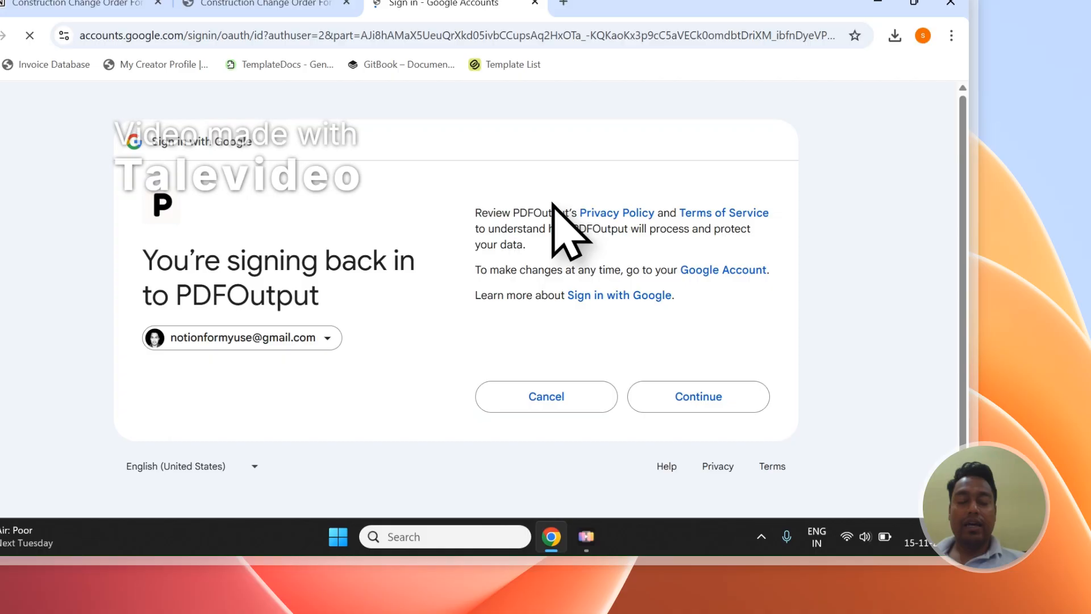
{"action": "left_click", "coordinate": [672, 400]}
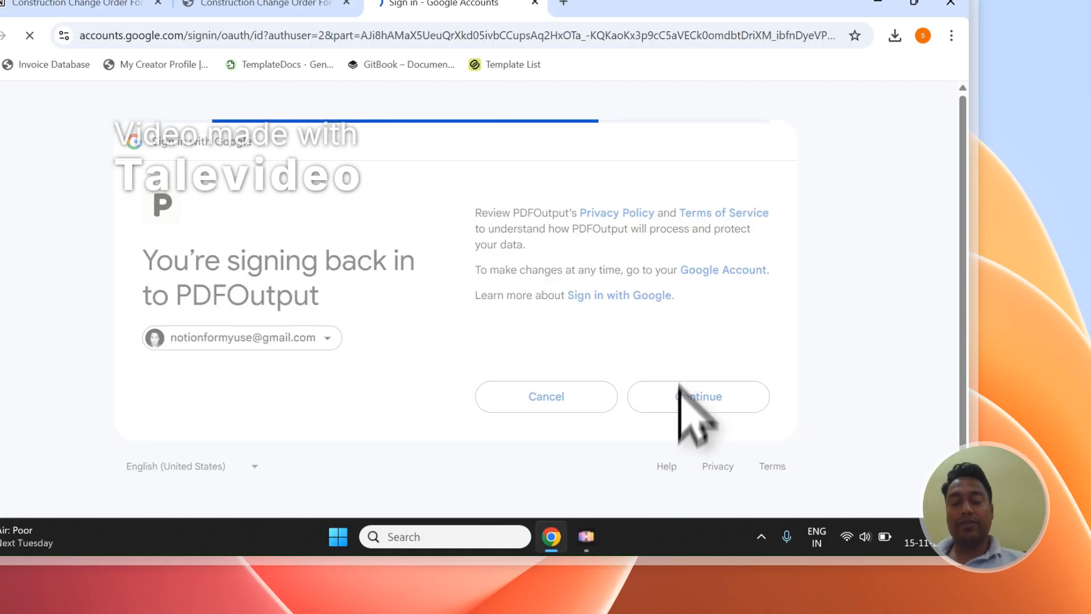
{"action": "left_click", "coordinate": [733, 495]}
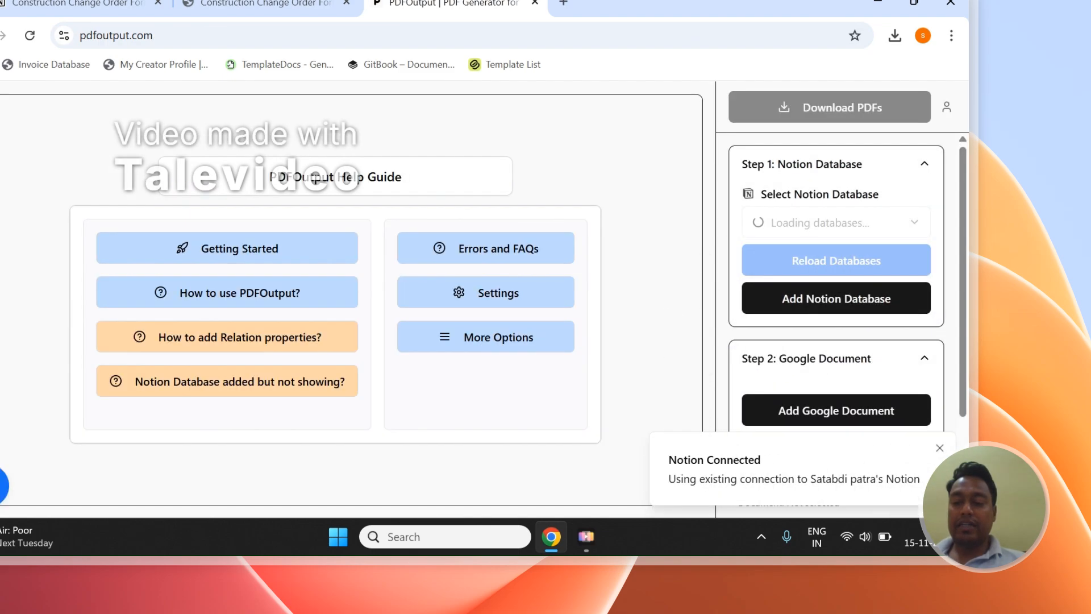
{"action": "left_click", "coordinate": [941, 449]}
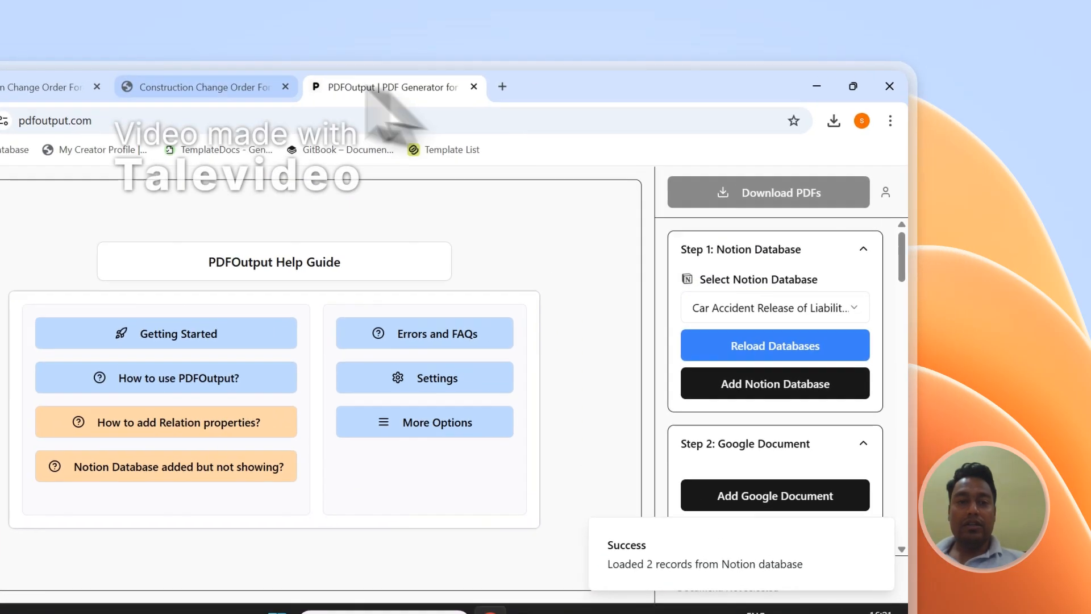
Check the Construction Change Order Form database in Notion, and review PDFOutput's setup sections and property list
{"action": "left_click", "coordinate": [262, 4]}
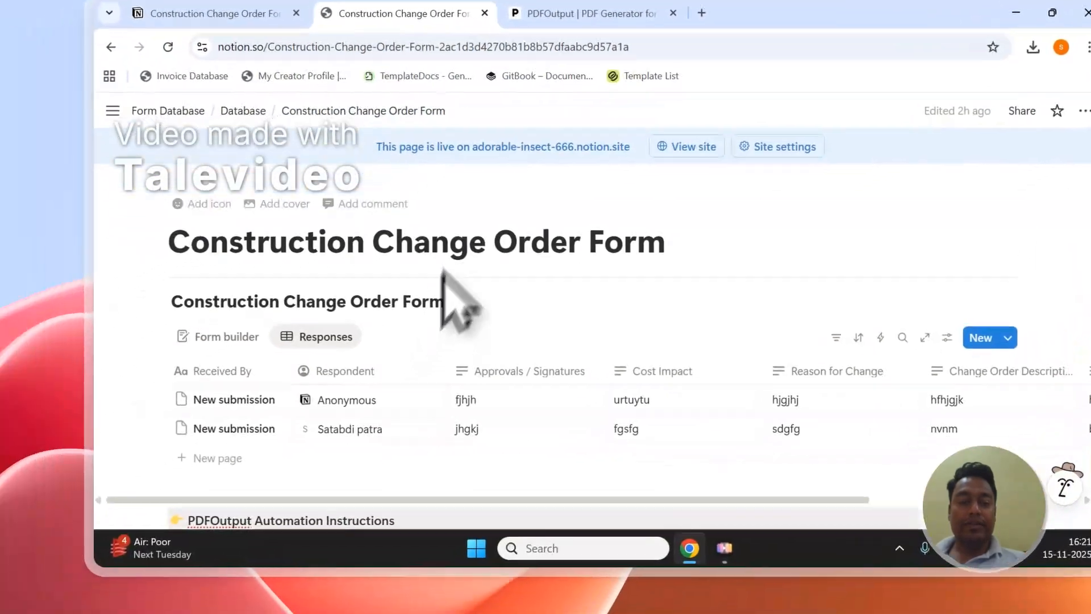
{"action": "left_click", "coordinate": [591, 2]}
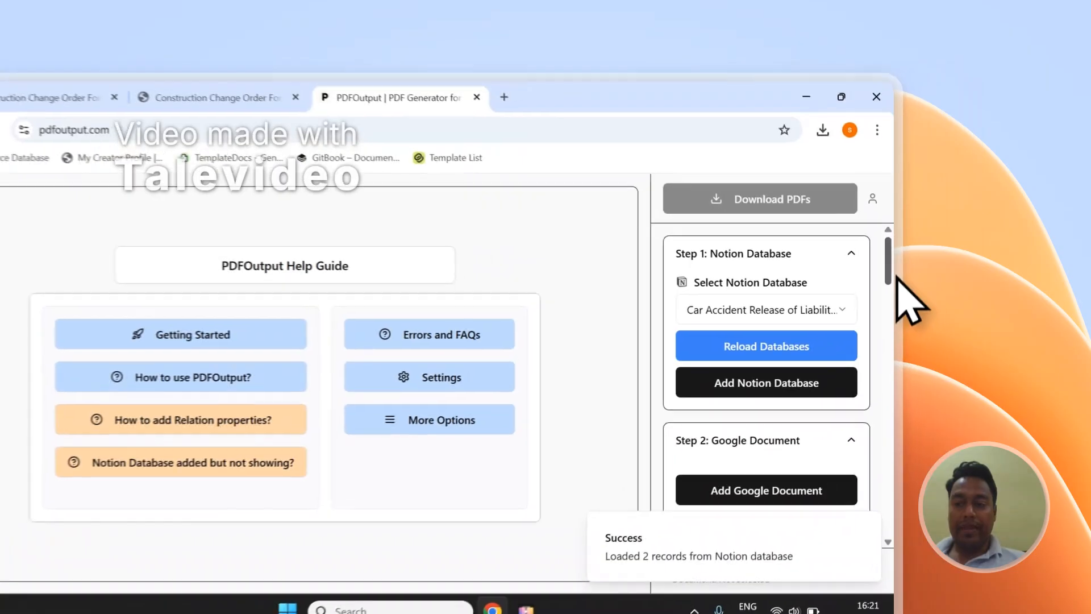
{"action": "scroll", "coordinate": [960, 300], "scroll_direction": "down", "scroll_amount": 6}
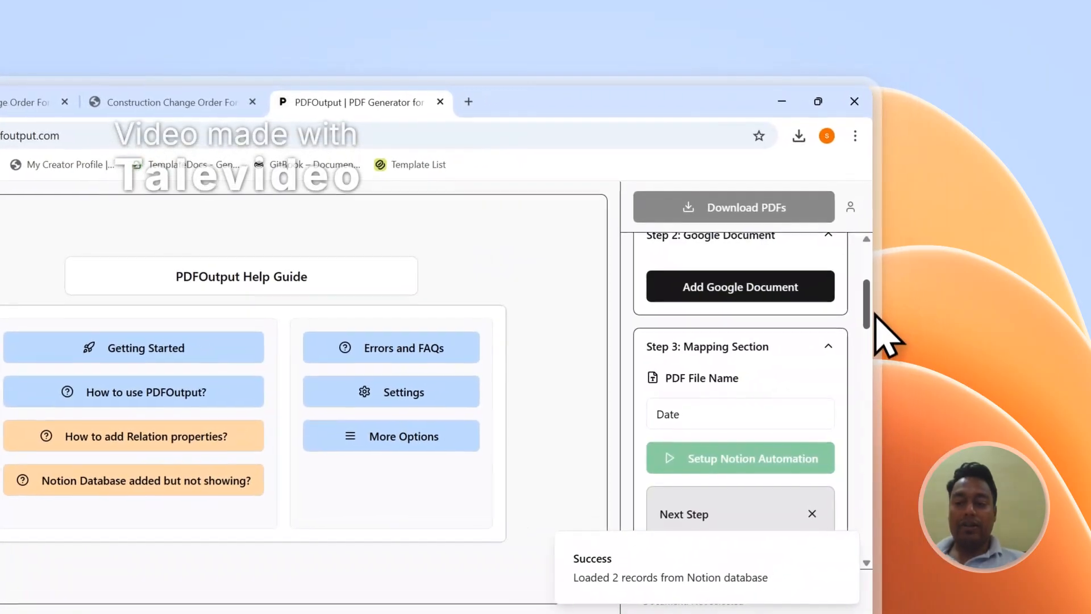
{"action": "scroll", "coordinate": [873, 370], "scroll_direction": "down", "scroll_amount": 2}
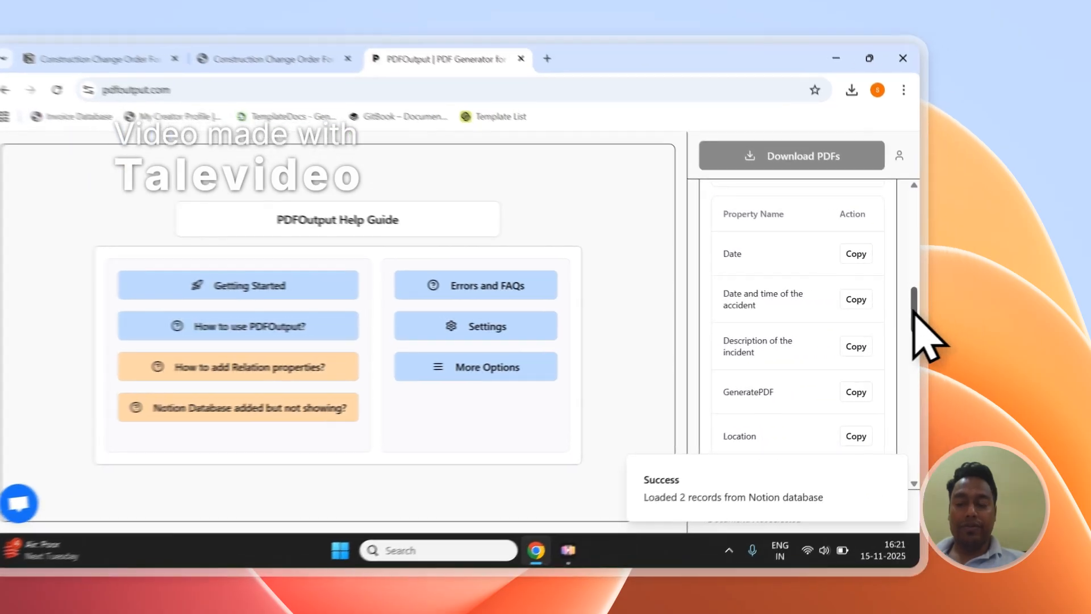
{"action": "scroll", "coordinate": [960, 307], "scroll_direction": "up", "scroll_amount": 8}
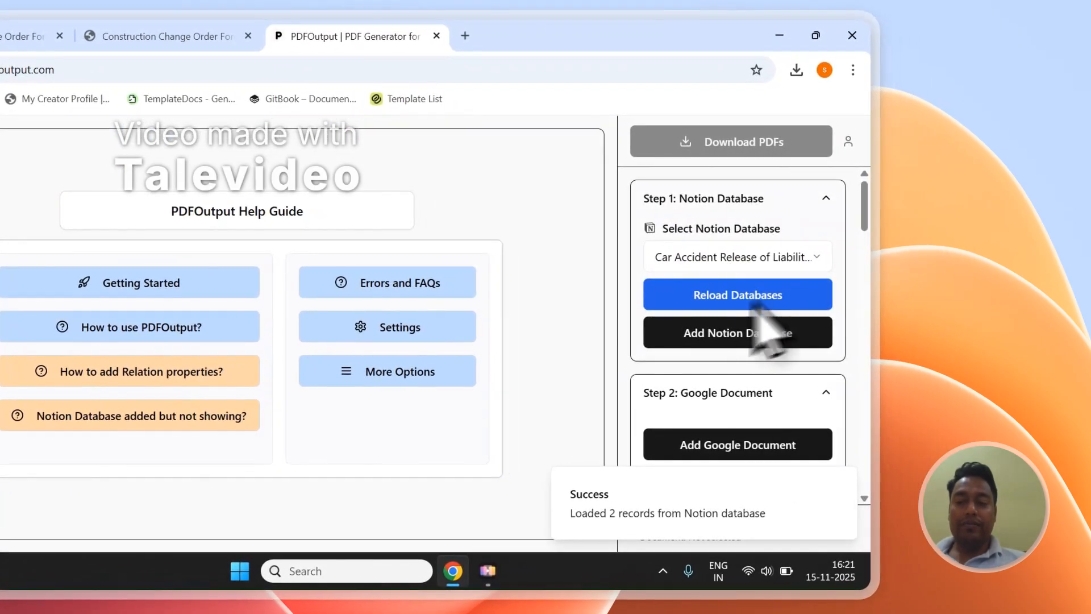
Start adding a Notion database in PDFOutput and copy the page title Construction Change Order Form from Notion
{"action": "left_click", "coordinate": [695, 335]}
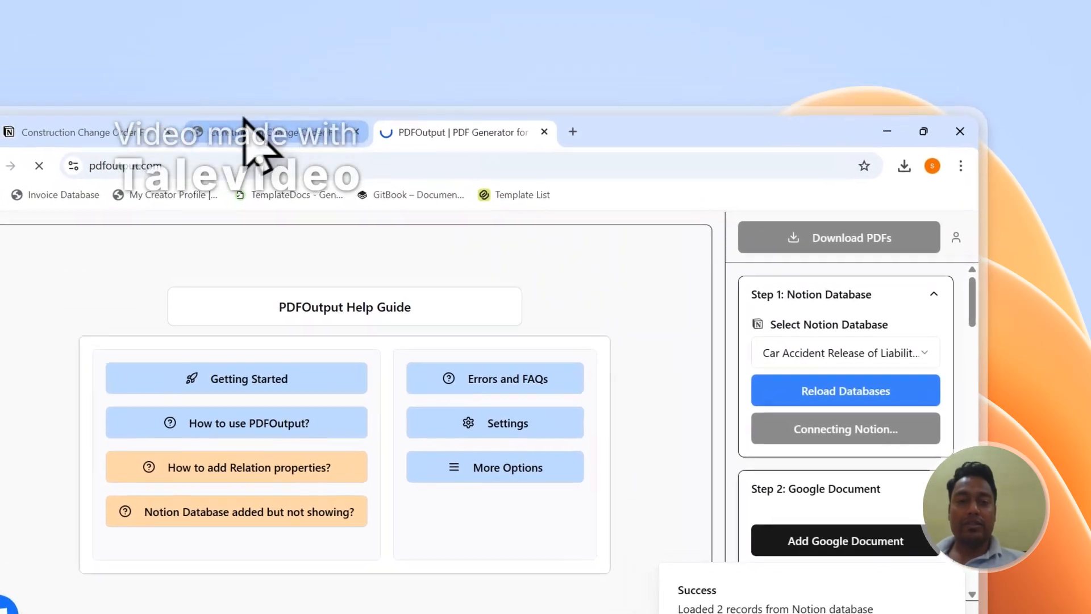
{"action": "left_click", "coordinate": [138, 39]}
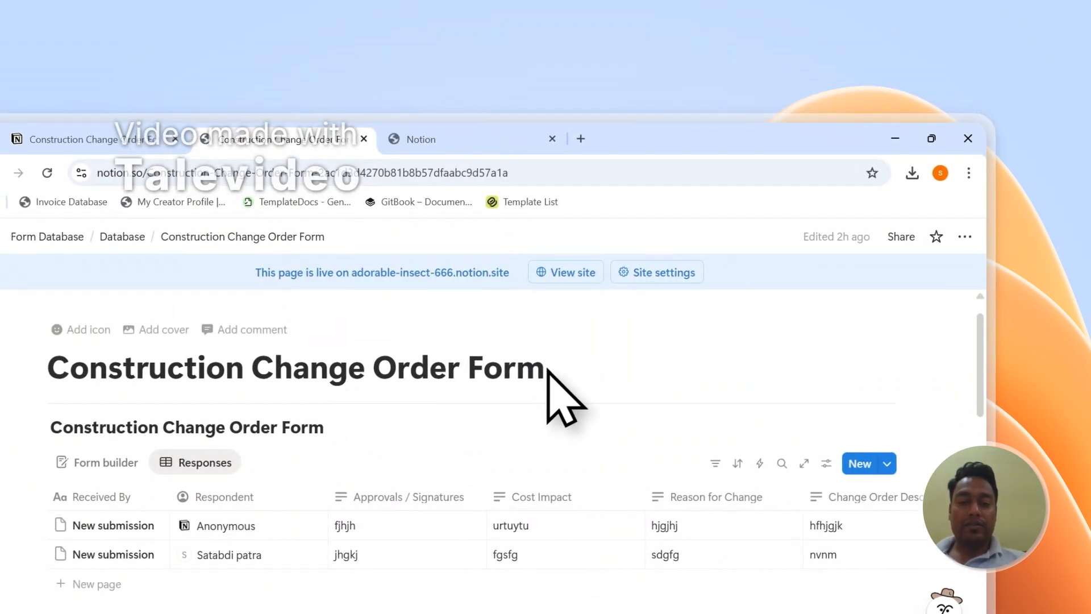
{"action": "left_click_drag", "start_coordinate": [545, 369], "coordinate": [63, 364]}
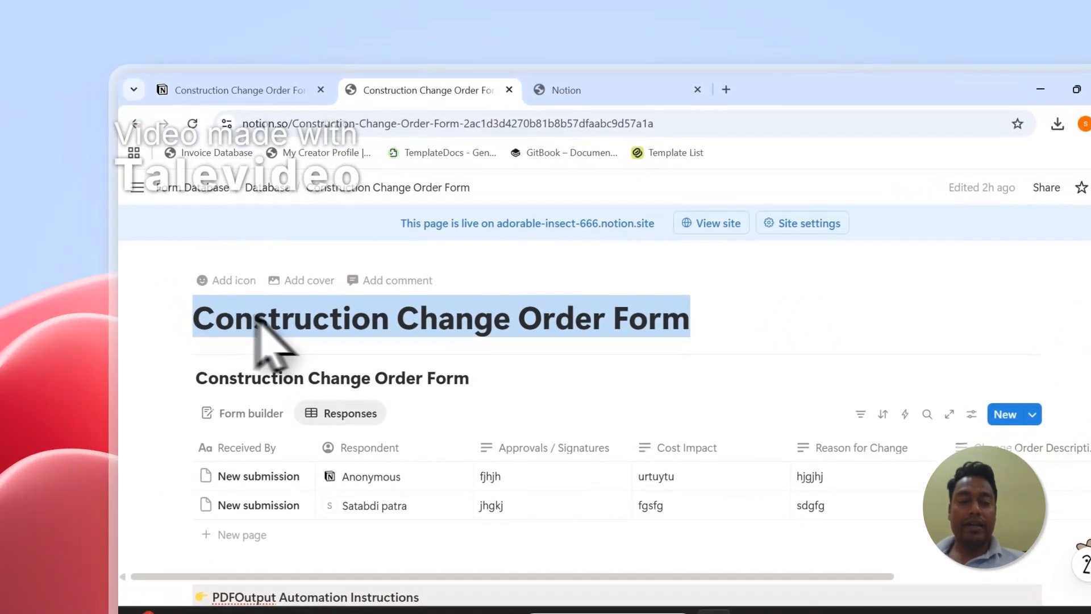
{"action": "right_click", "coordinate": [134, 367]}
{"action": "left_click", "coordinate": [323, 309]}
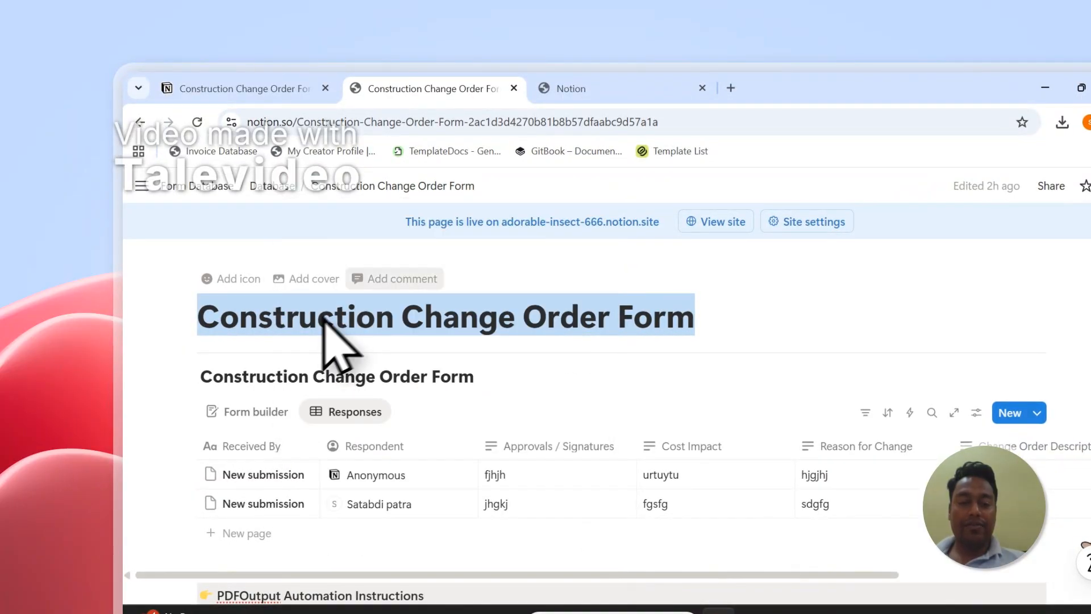
Return to the Notion connection request, proceed past the permissions, and choose the option "Select pages to share with PDFOutput"
{"action": "left_click", "coordinate": [569, 88]}
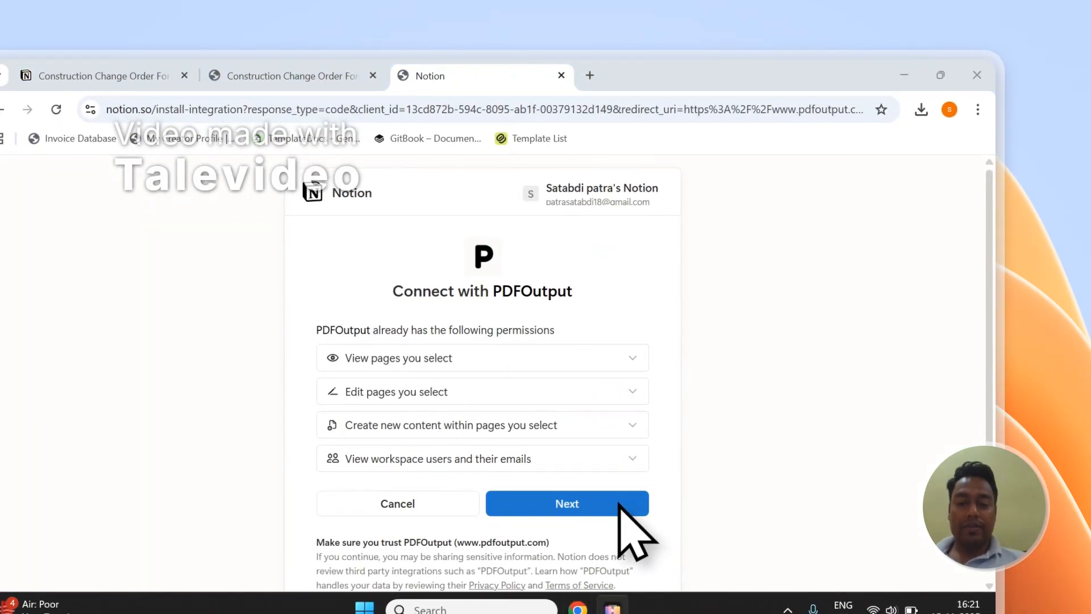
{"action": "left_click", "coordinate": [619, 503]}
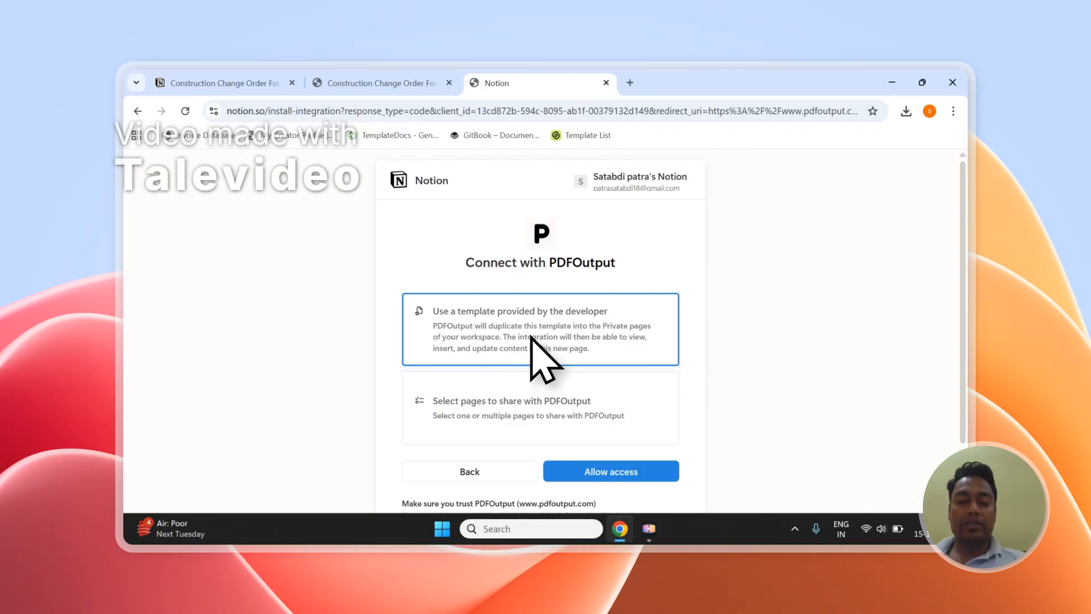
{"action": "scroll", "coordinate": [529, 335], "scroll_direction": "down", "scroll_amount": 2}
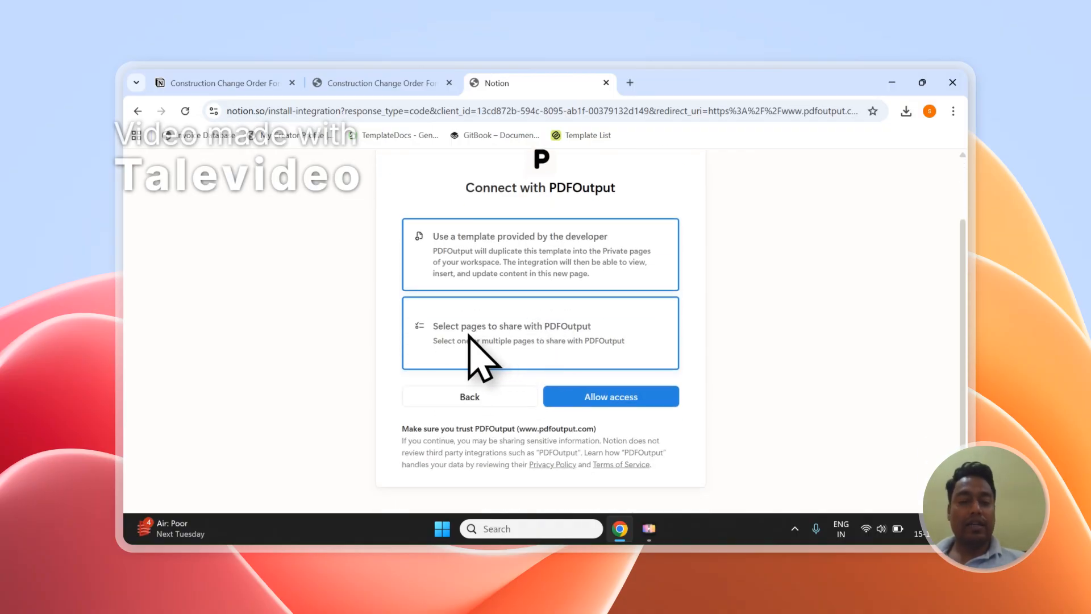
{"action": "left_click", "coordinate": [471, 338]}
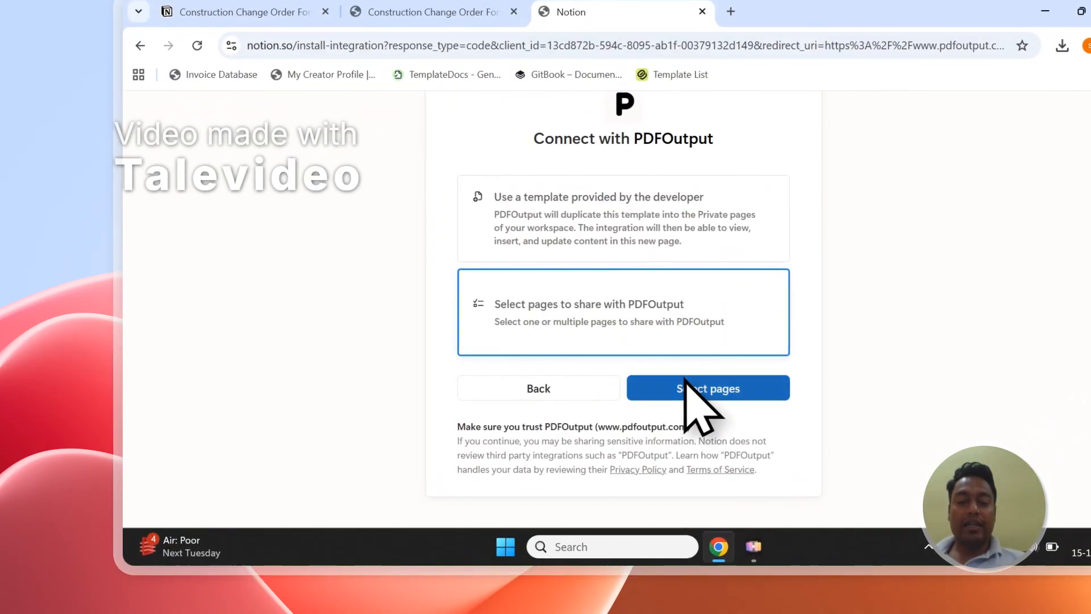
Search the shareable pages for Construction Change Order Form and select the page located in Form Database / Database
{"action": "left_click", "coordinate": [685, 386]}
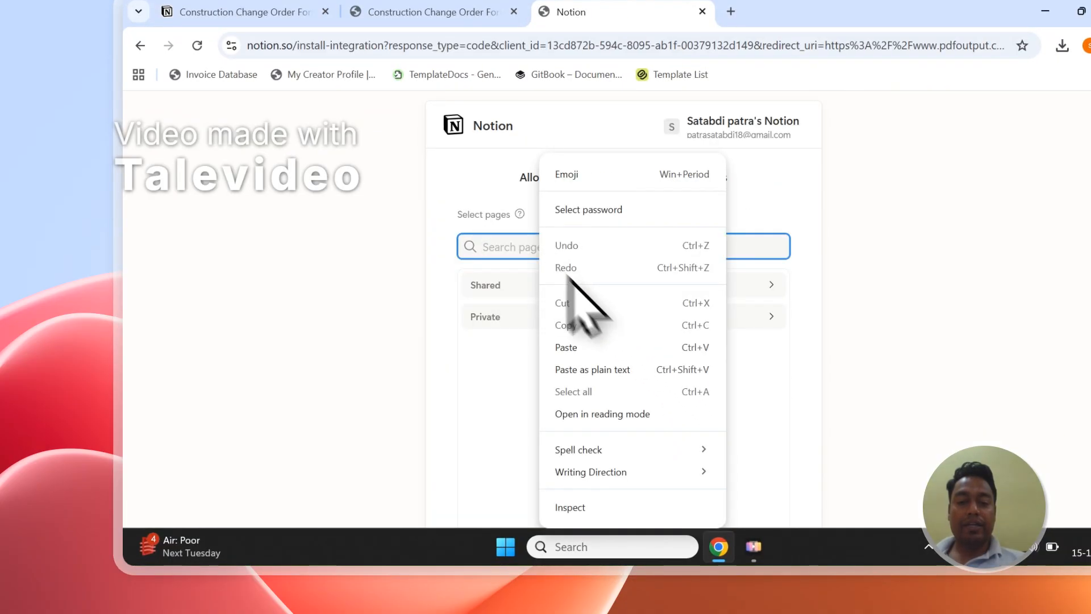
{"action": "left_click", "coordinate": [608, 345]}
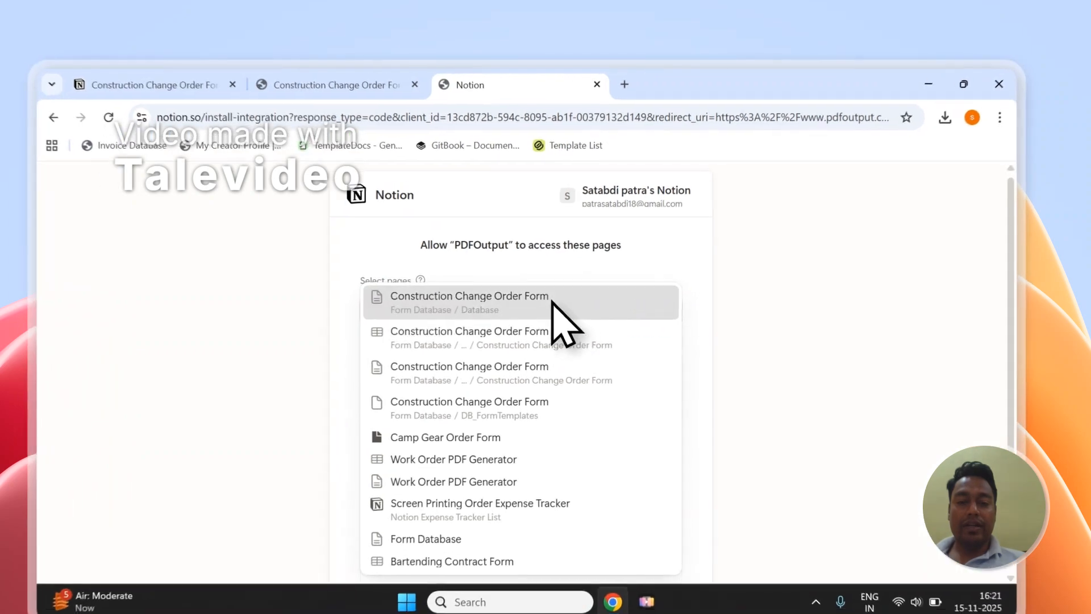
{"action": "left_click", "coordinate": [562, 268]}
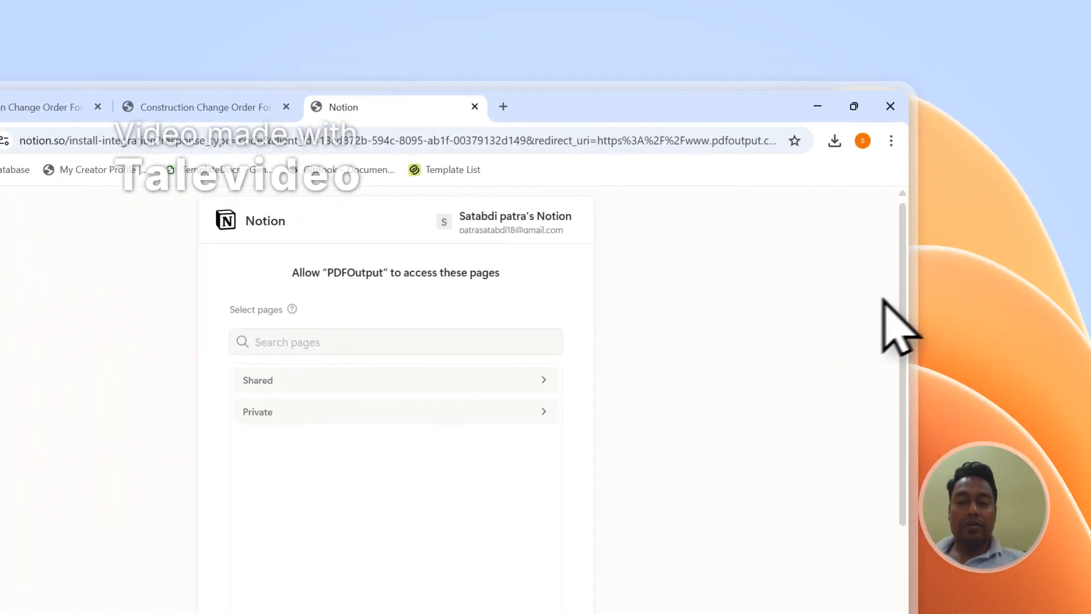
Review the manually selected and top-level pages for PDFOutput access, and switch back to the Construction Change Order Form page
{"action": "scroll", "coordinate": [967, 364], "scroll_direction": "down", "scroll_amount": 2}
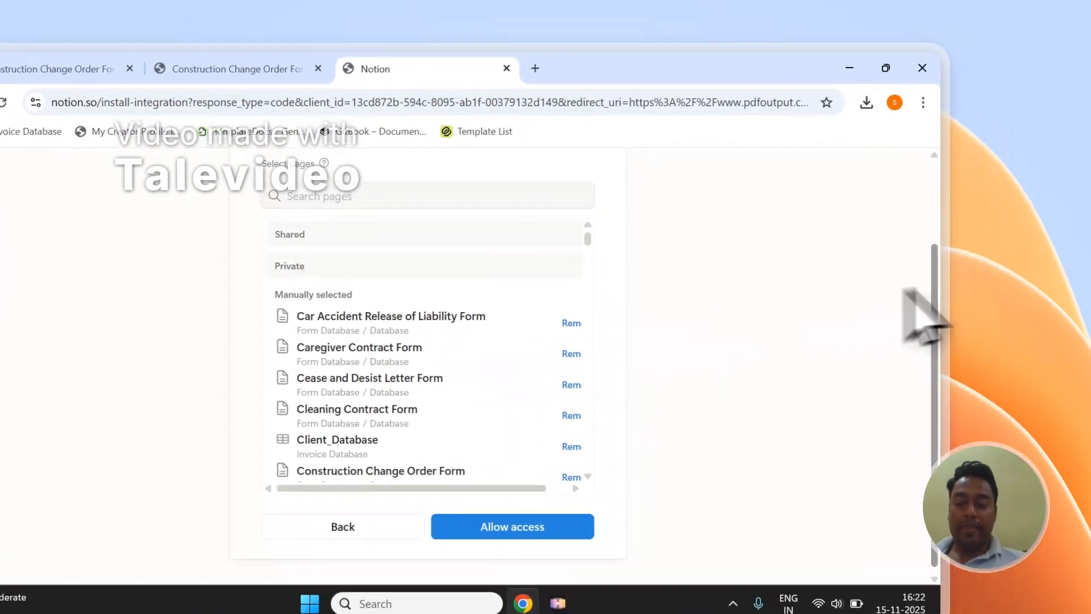
{"action": "left_click_drag", "start_coordinate": [1026, 275], "coordinate": [1026, 313]}
{"action": "scroll", "coordinate": [702, 304], "scroll_direction": "up", "scroll_amount": 2}
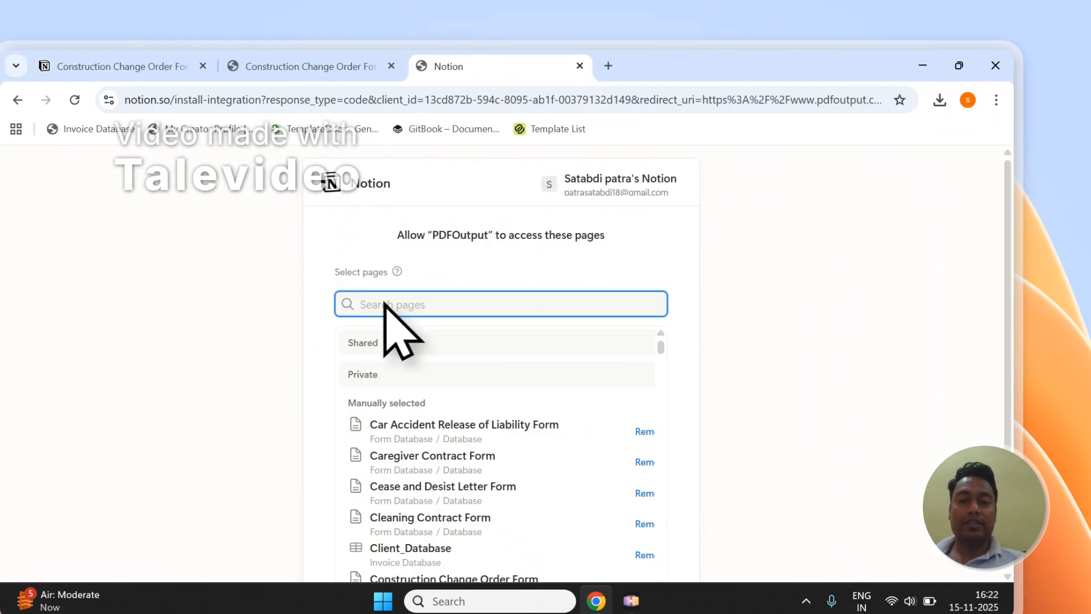
{"action": "scroll", "coordinate": [489, 358], "scroll_direction": "down", "scroll_amount": 5}
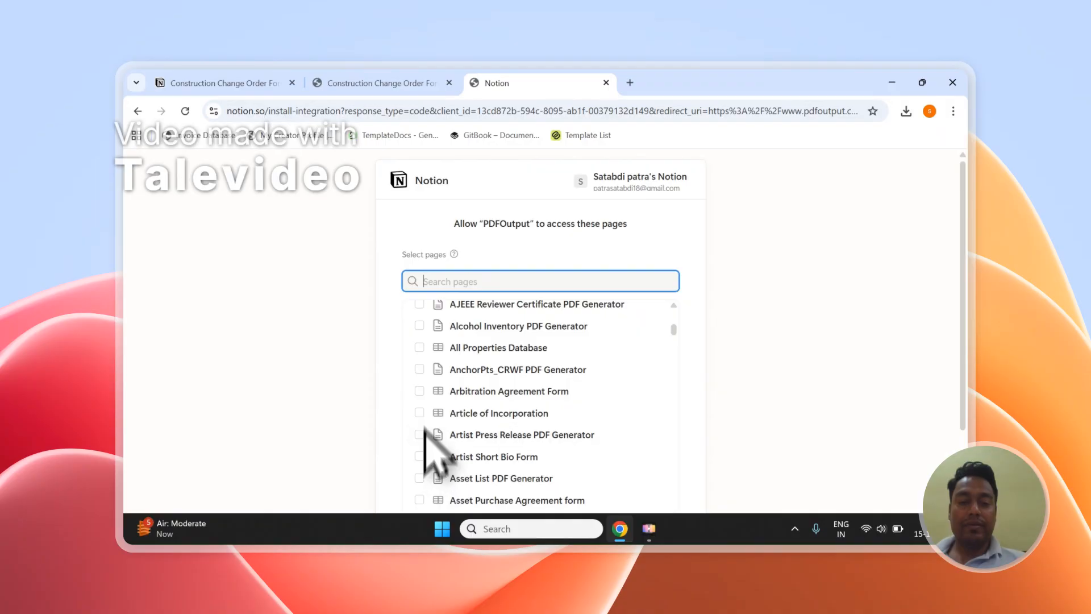
{"action": "scroll", "coordinate": [428, 328], "scroll_direction": "up", "scroll_amount": 3}
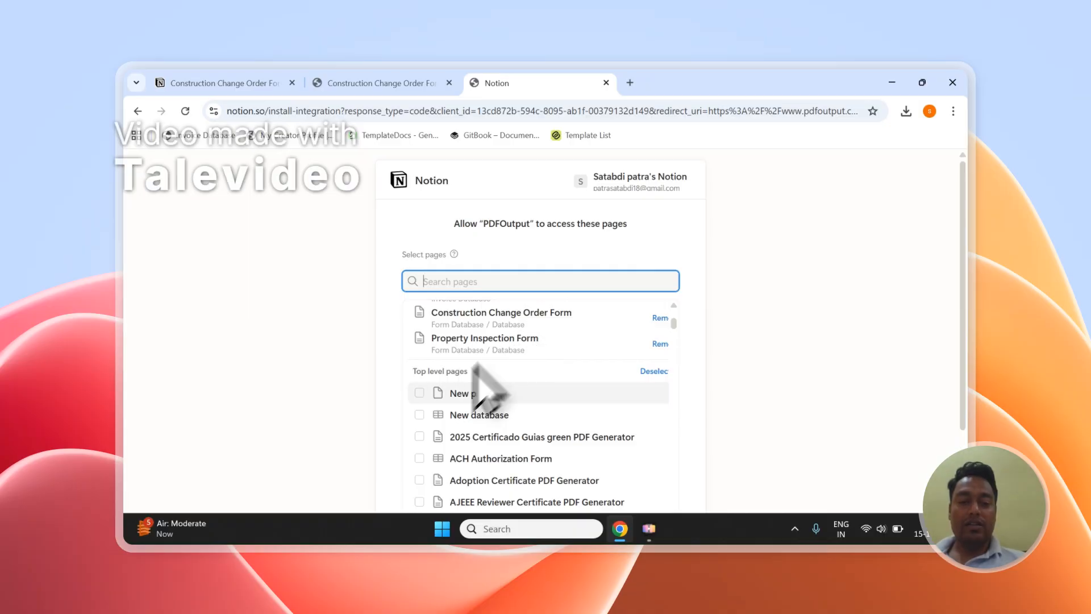
{"action": "scroll", "coordinate": [460, 387], "scroll_direction": "up", "scroll_amount": 5}
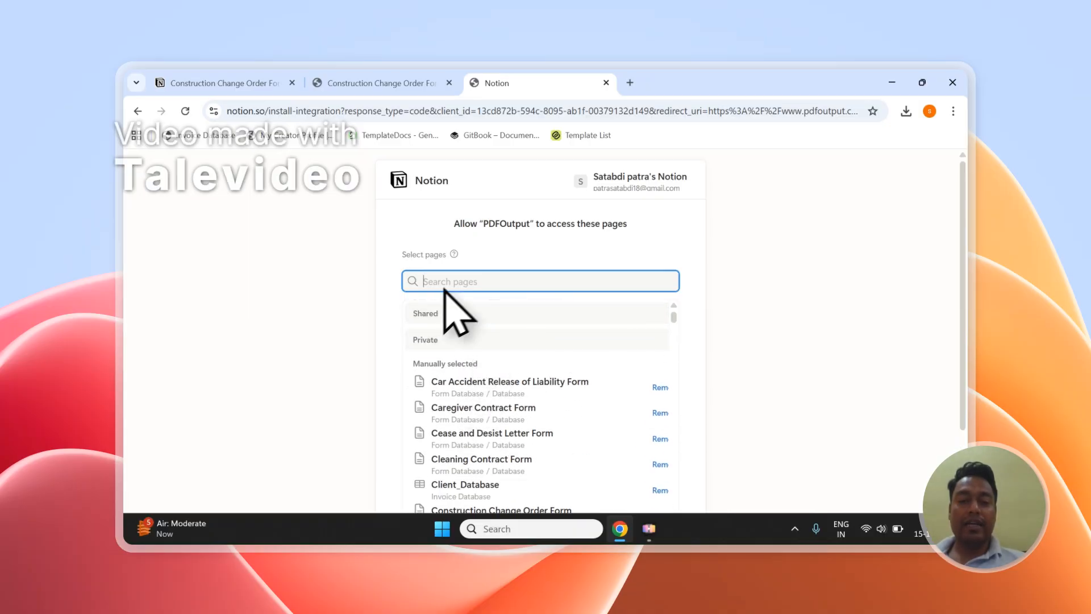
{"action": "left_click", "coordinate": [409, 83]}
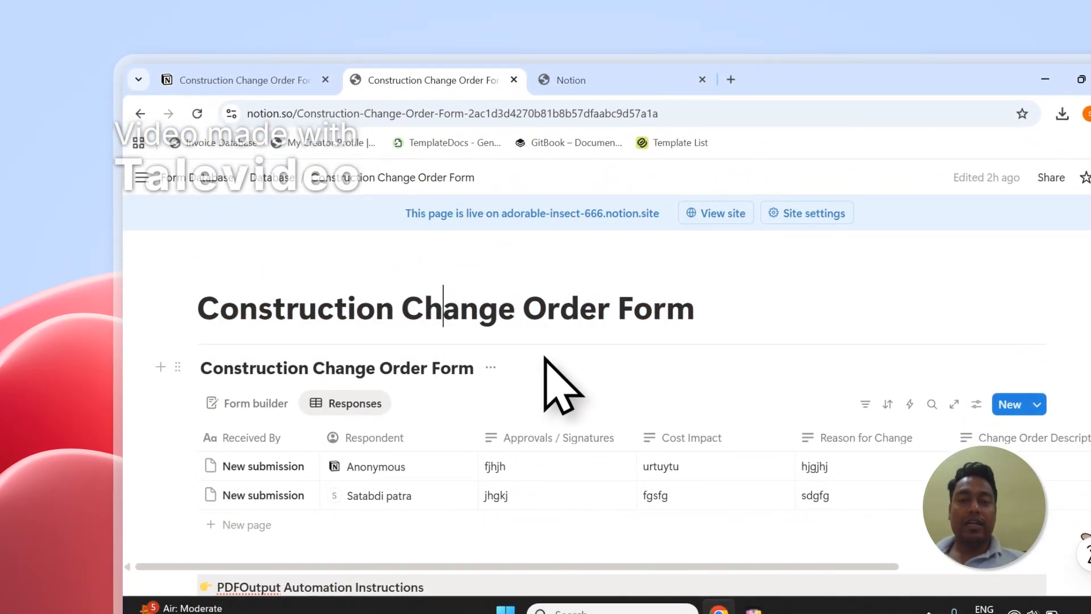
Narrow the Respondent column in the Construction Change Order Form responses table and look at the page-access request before returning to the table
{"action": "left_click_drag", "start_coordinate": [479, 437], "coordinate": [429, 437]}
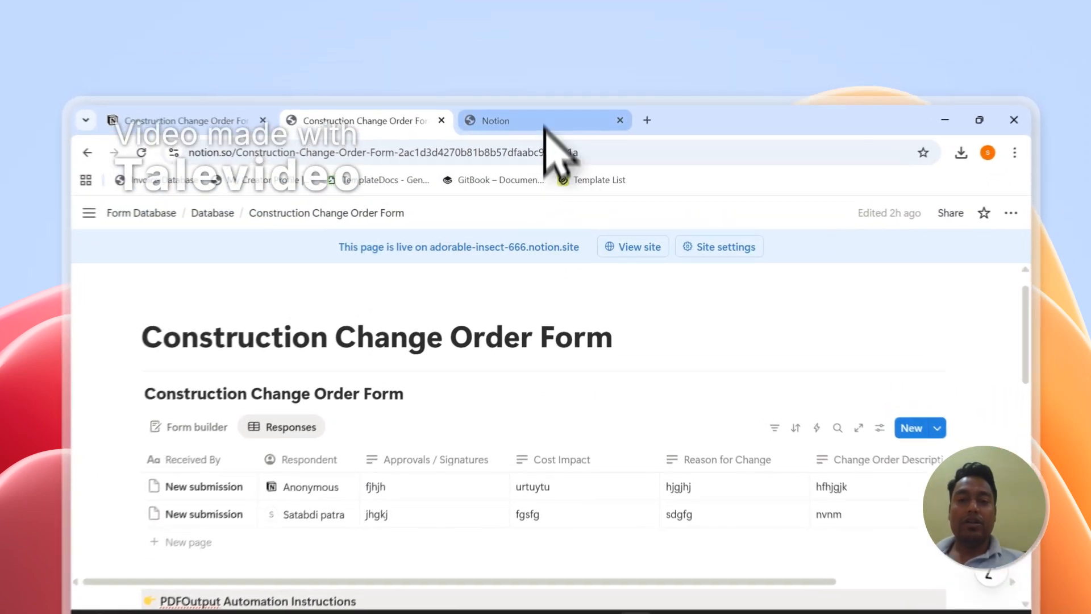
{"action": "left_click", "coordinate": [537, 84]}
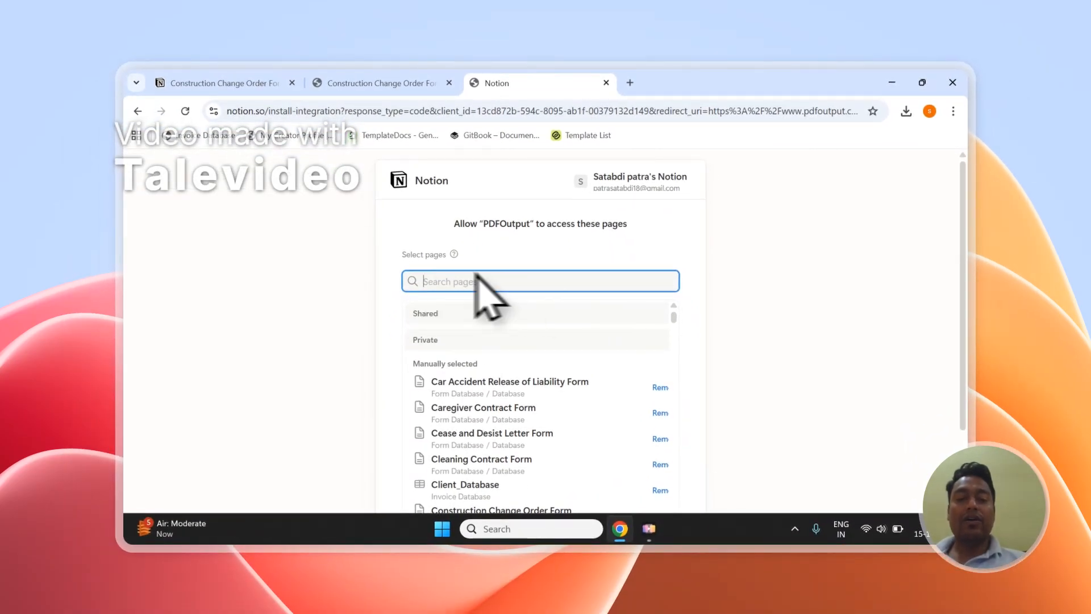
{"action": "left_click", "coordinate": [387, 83]}
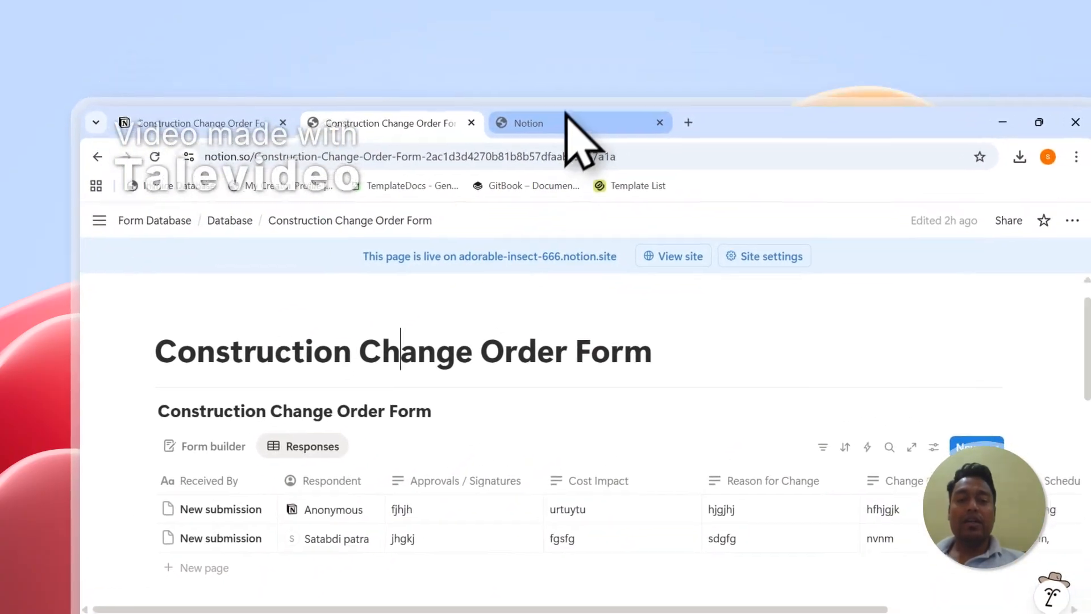
Return to the page-access request and allow PDFOutput to access the selected Notion pages
{"action": "left_click", "coordinate": [607, 87]}
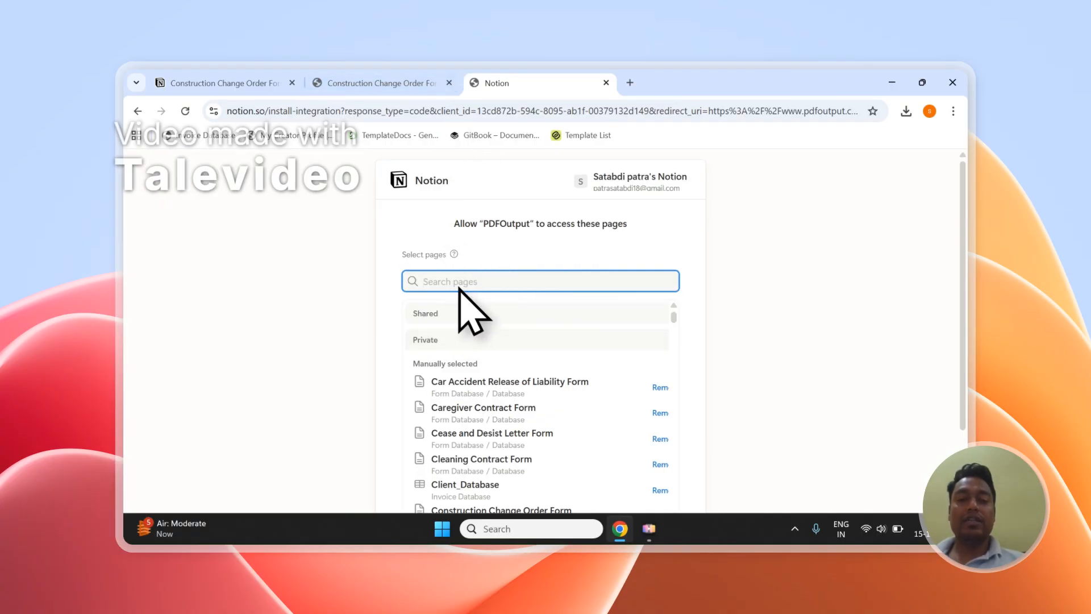
{"action": "scroll", "coordinate": [926, 304], "scroll_direction": "down", "scroll_amount": 3}
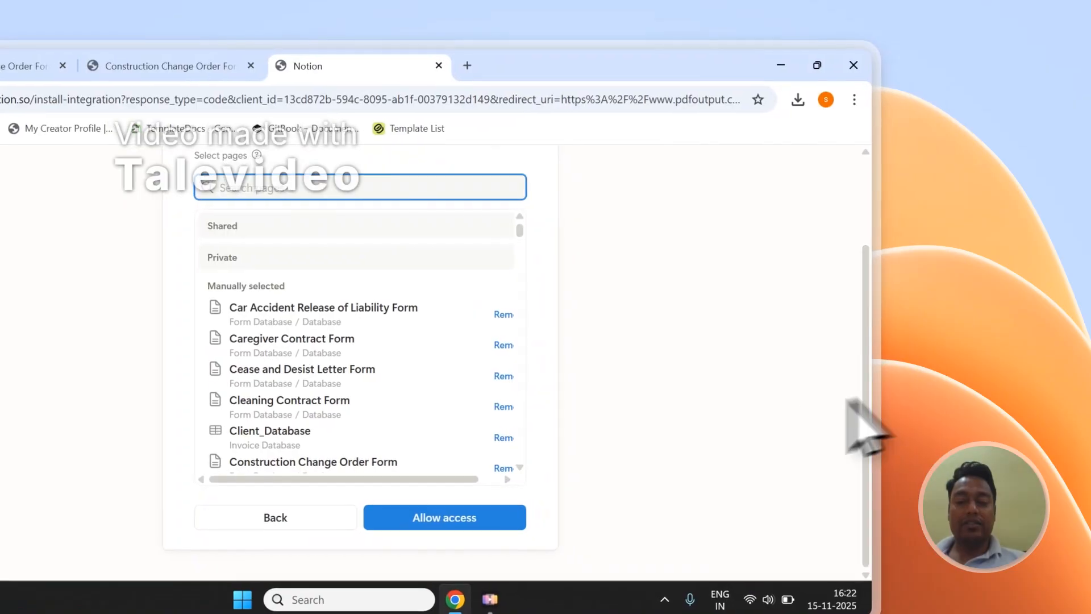
{"action": "left_click", "coordinate": [458, 506]}
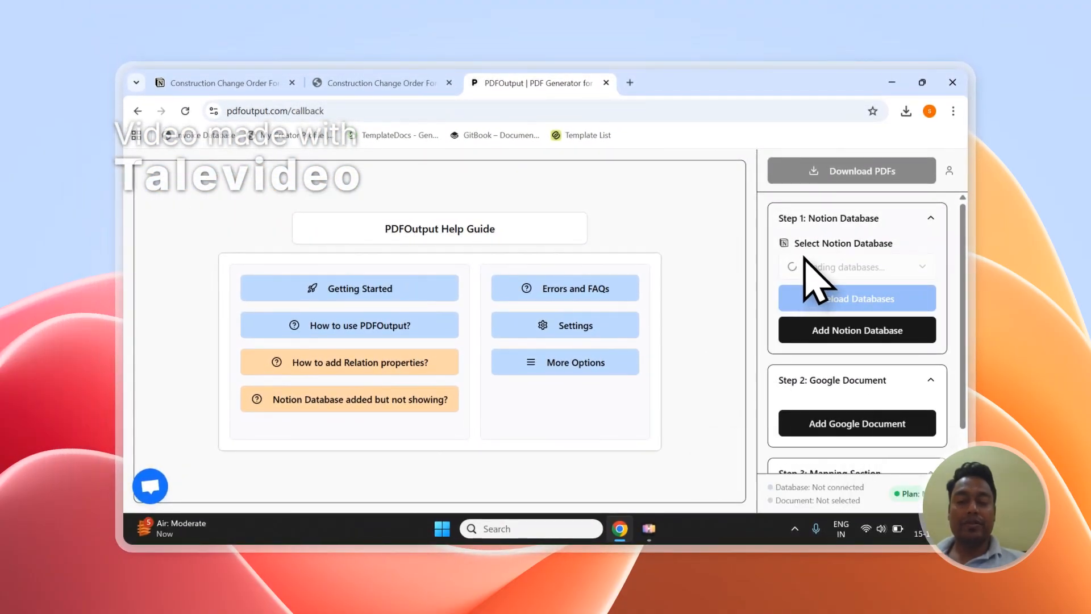
Choose Construction Change Order Form as the Notion database in PDFOutput
{"action": "left_click", "coordinate": [801, 267]}
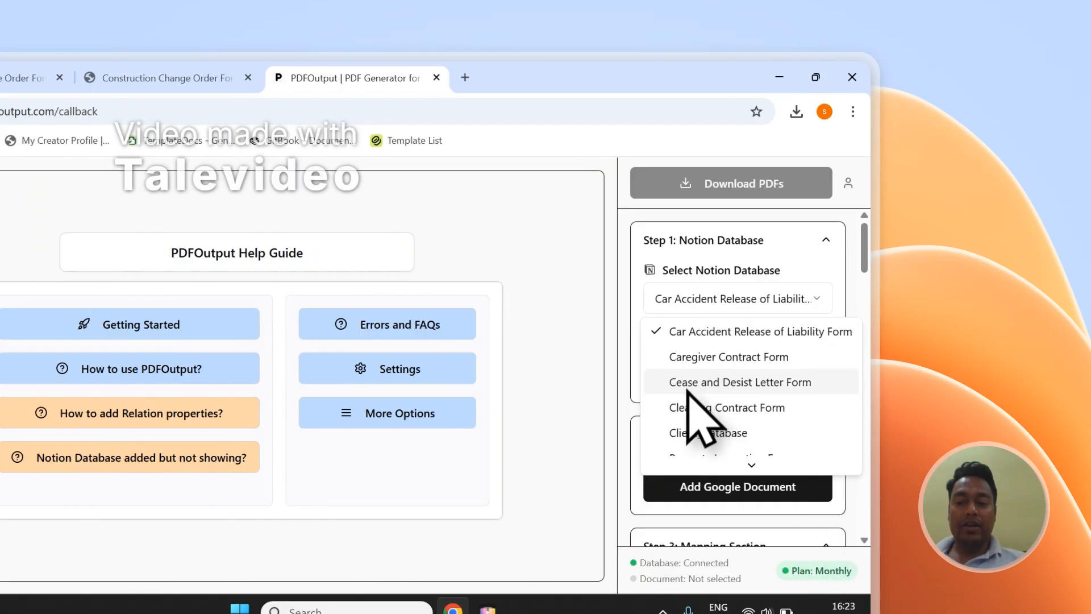
{"action": "scroll", "coordinate": [708, 418], "scroll_direction": "down", "scroll_amount": 1}
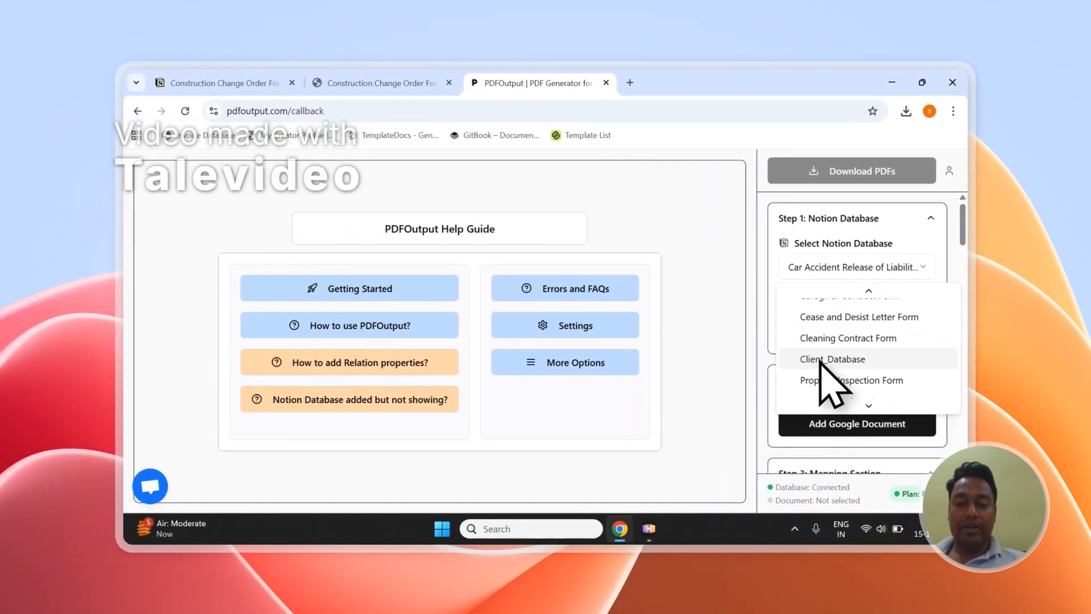
{"action": "left_click", "coordinate": [742, 233]}
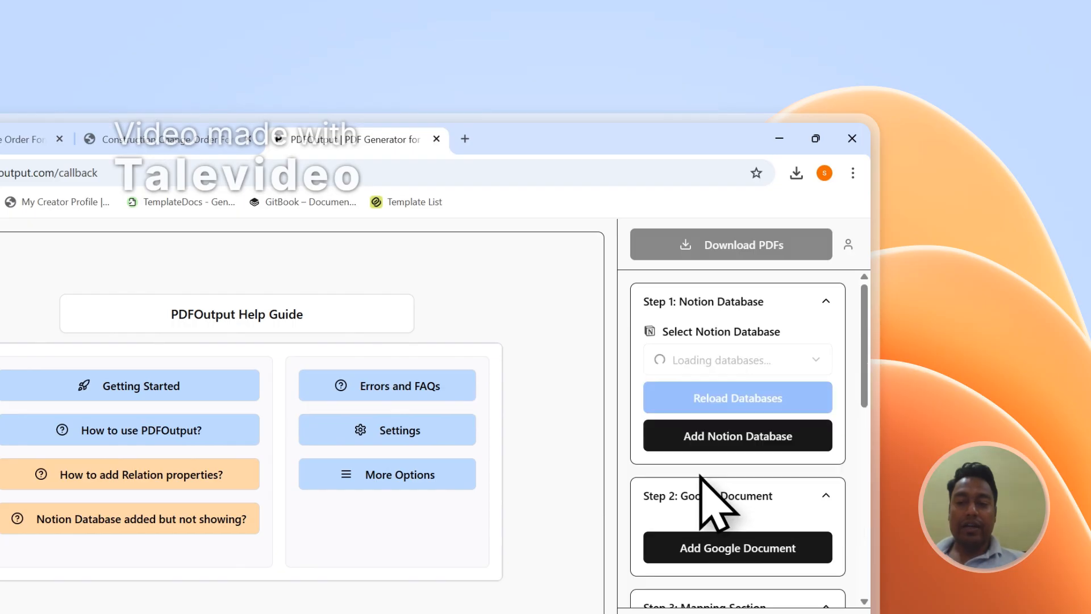
Review the database properties listed in the mapping section and compare them with the columns of the Notion responses table
{"action": "left_click_drag", "start_coordinate": [868, 335], "coordinate": [865, 519]}
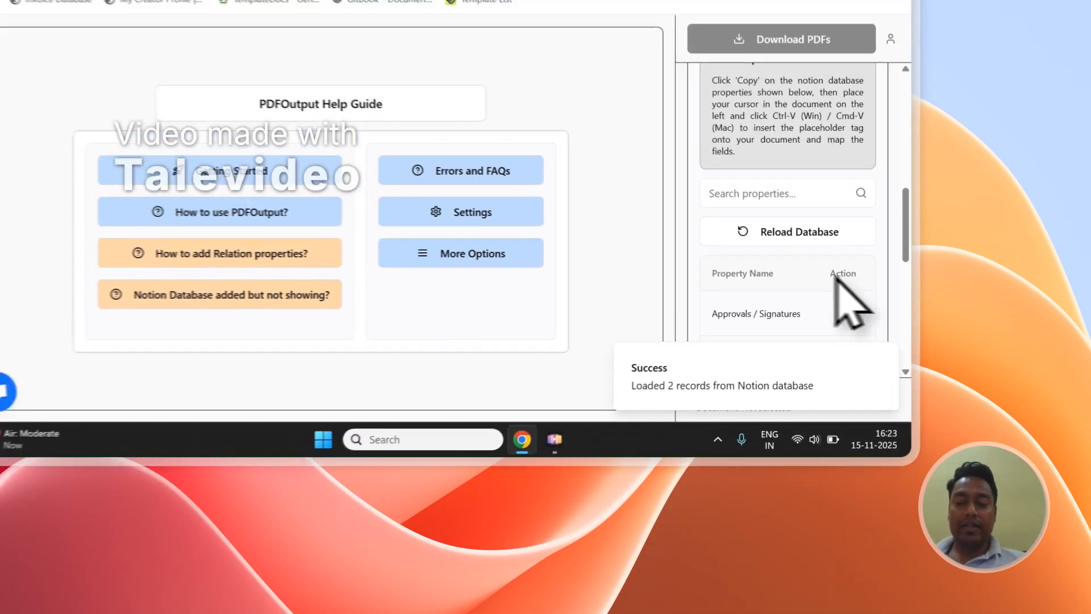
{"action": "scroll", "coordinate": [836, 272], "scroll_direction": "down", "scroll_amount": 8}
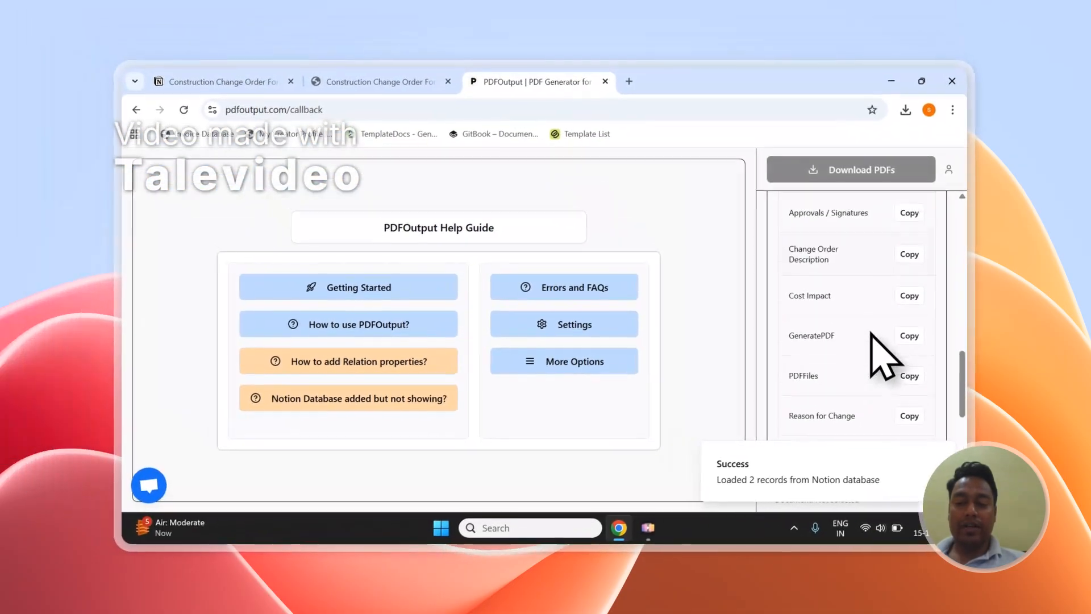
{"action": "left_click", "coordinate": [341, 87]}
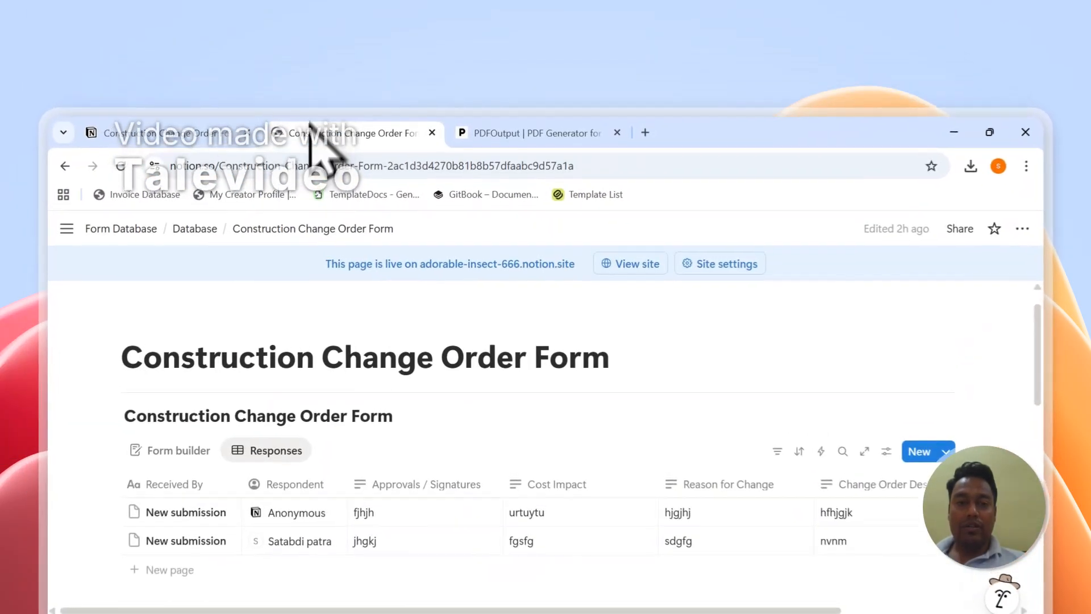
{"action": "left_click", "coordinate": [560, 87]}
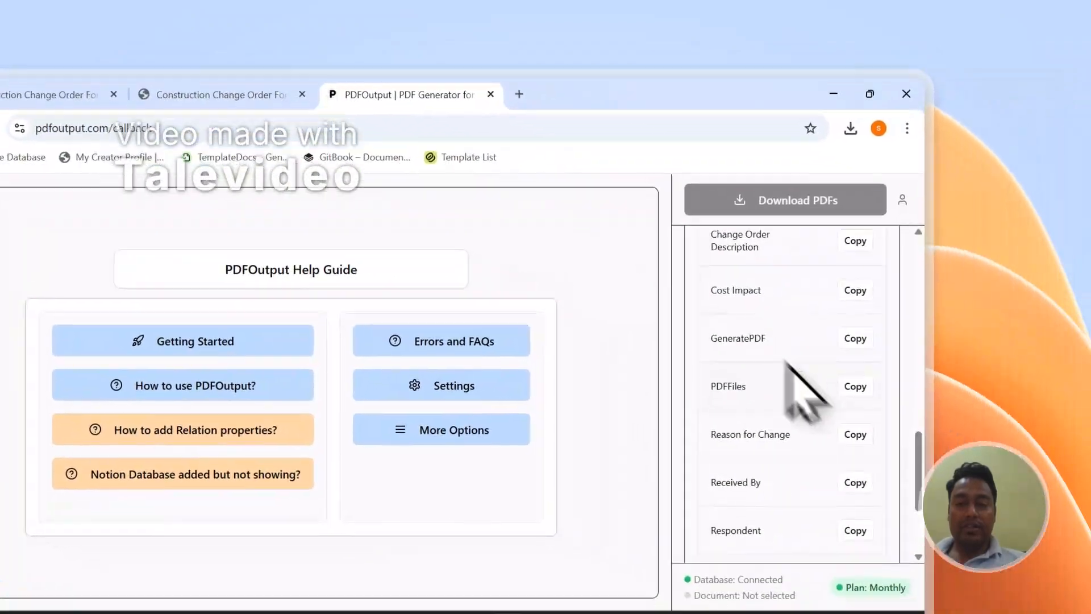
{"action": "scroll", "coordinate": [927, 397], "scroll_direction": "up", "scroll_amount": 2}
{"action": "scroll", "coordinate": [928, 394], "scroll_direction": "down", "scroll_amount": 3}
{"action": "scroll", "coordinate": [762, 342], "scroll_direction": "up", "scroll_amount": 10}
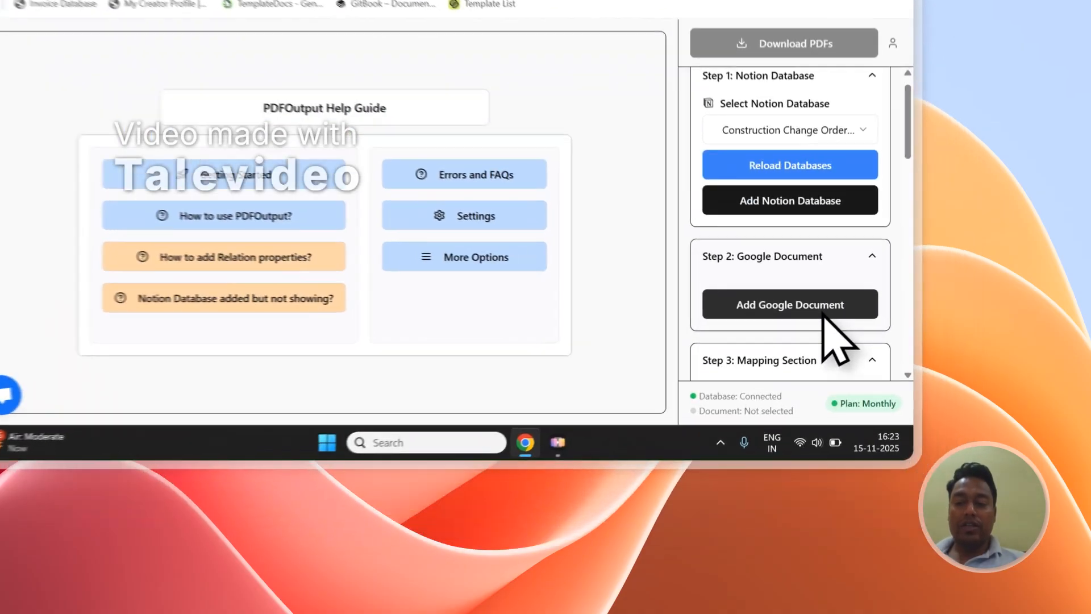
{"action": "left_click", "coordinate": [872, 404]}
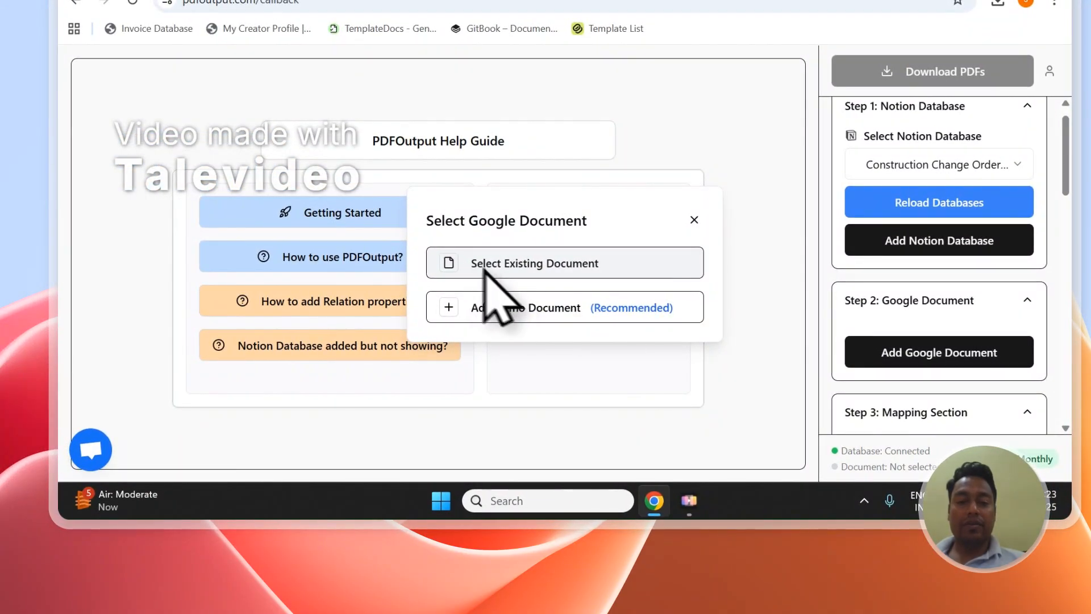
{"action": "left_click", "coordinate": [487, 271]}
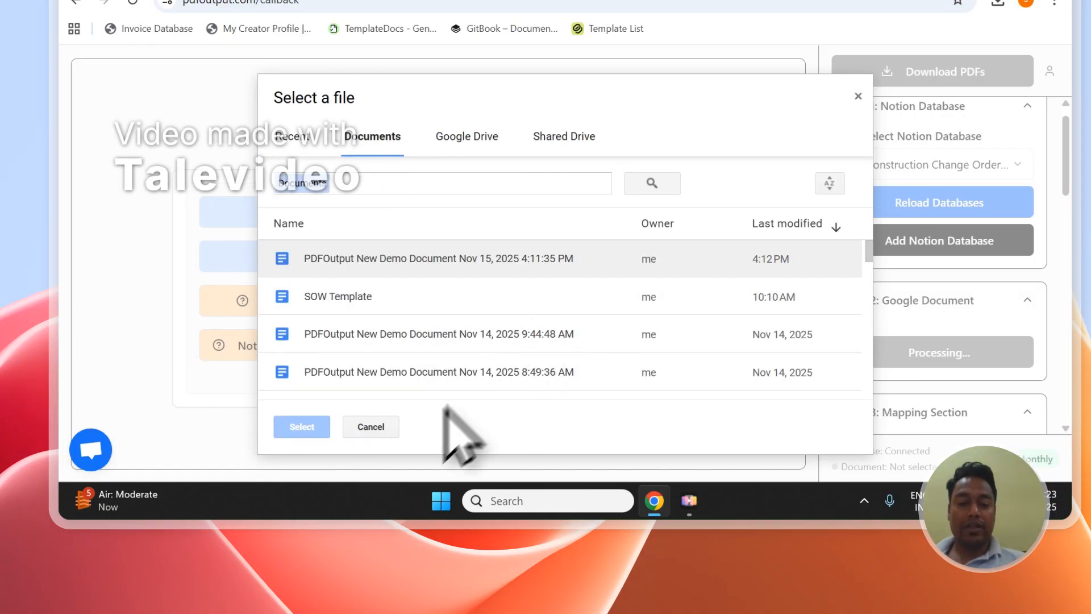
{"action": "left_click", "coordinate": [395, 429]}
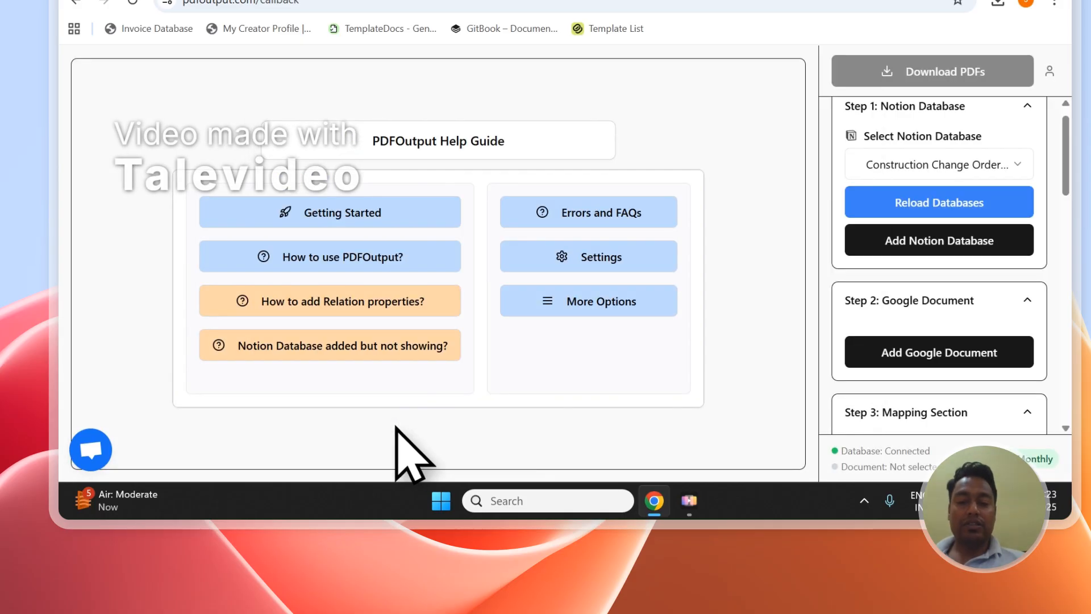
Add a PDFOutput demo document as the Google document and delete the introductory text above its Placeholders heading
{"action": "left_click", "coordinate": [876, 357]}
{"action": "left_click", "coordinate": [491, 306]}
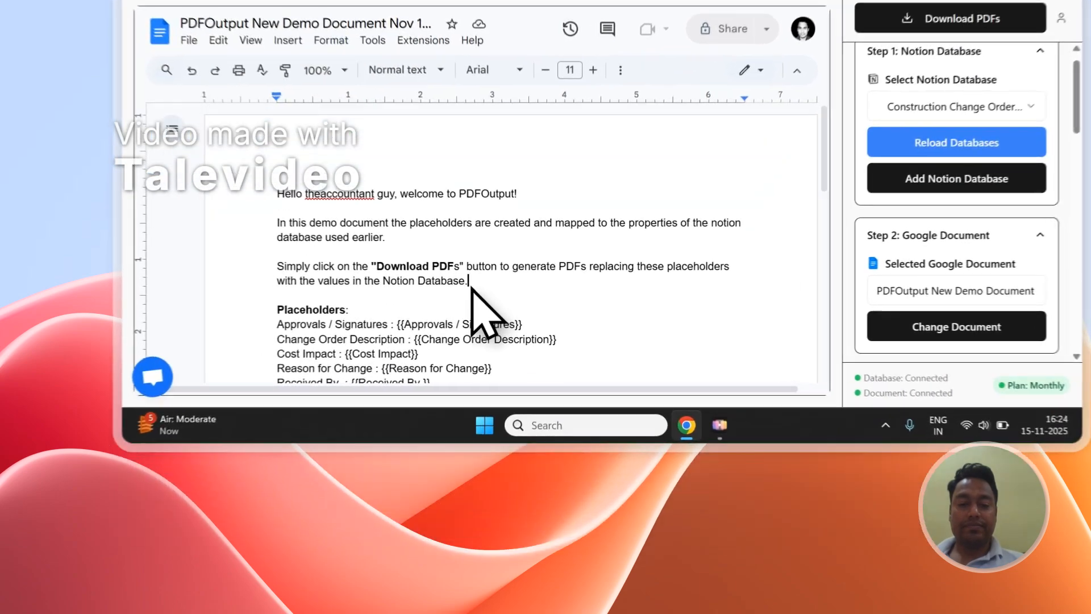
{"action": "left_click_drag", "start_coordinate": [427, 402], "coordinate": [259, 324]}
{"action": "key", "text": "BackSpace"}
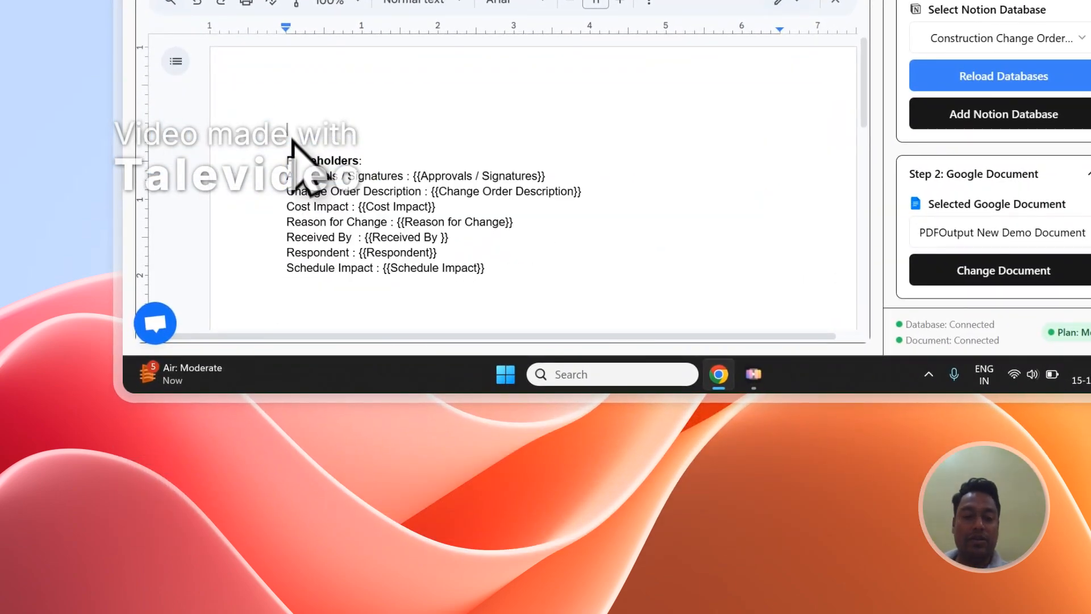
{"action": "key", "text": "BackSpace"}
{"action": "key", "text": "BackSpace"}
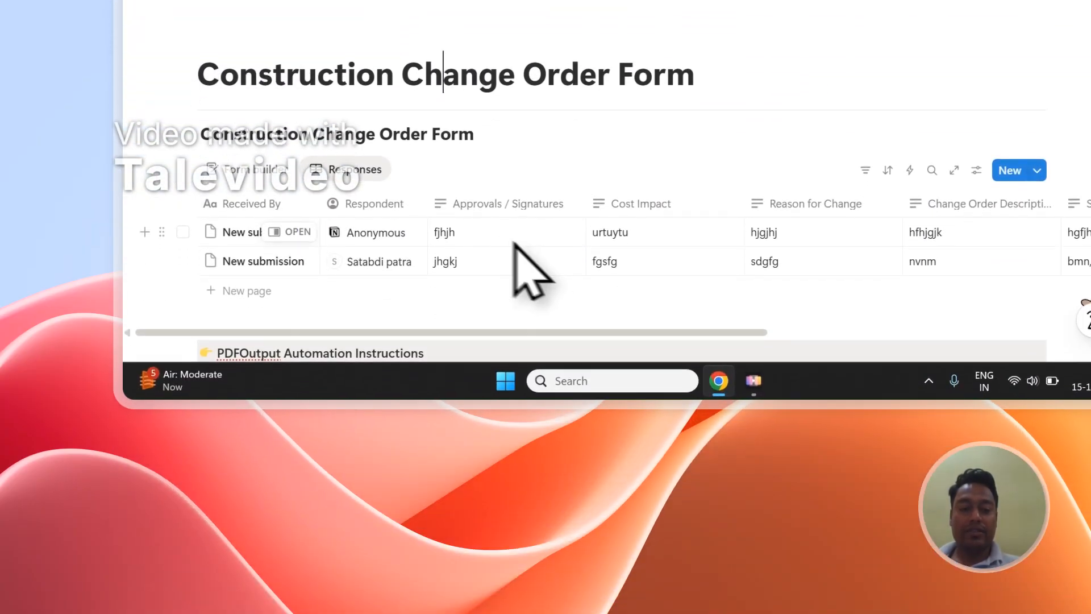
Compare the Approvals / Signatures and Cost Impact placeholders in the document with the matching columns of the Notion responses table
{"action": "left_click", "coordinate": [550, 55]}
{"action": "left_click_drag", "start_coordinate": [546, 447], "coordinate": [518, 452]}
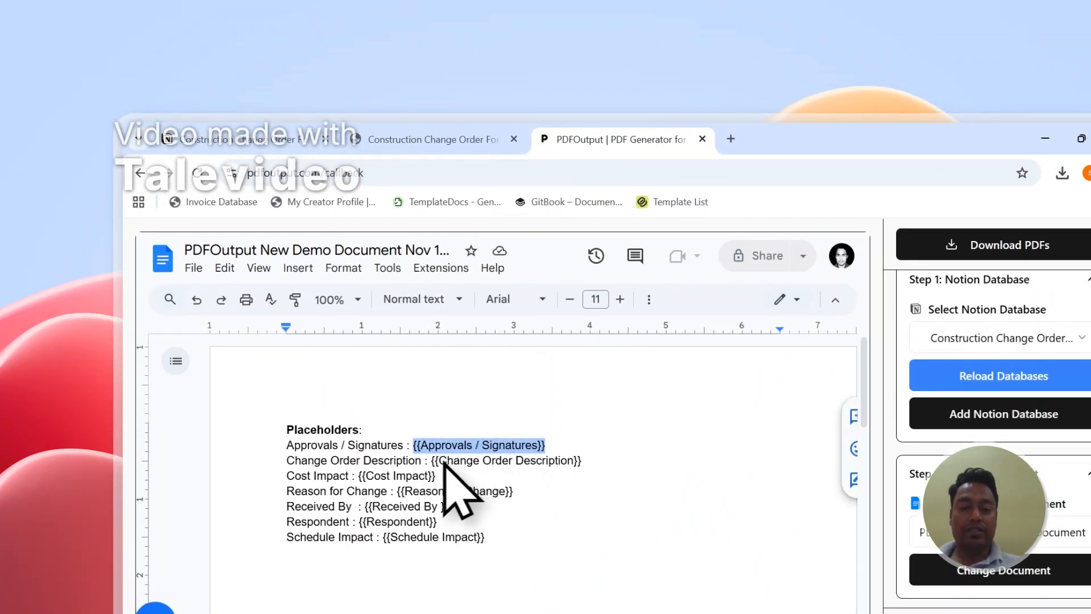
{"action": "left_click", "coordinate": [478, 142]}
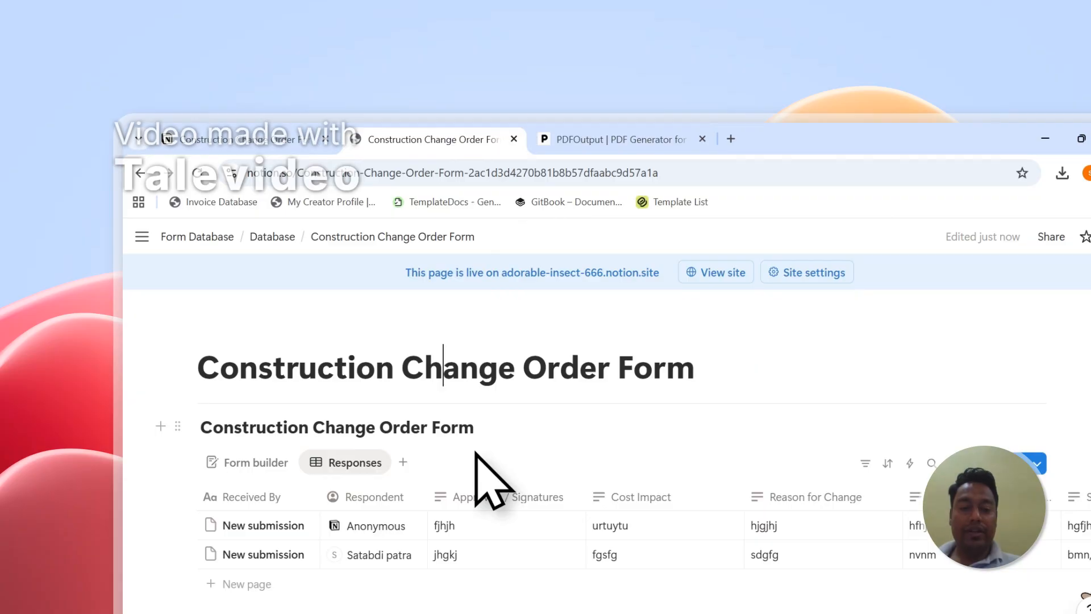
{"action": "left_click", "coordinate": [622, 141]}
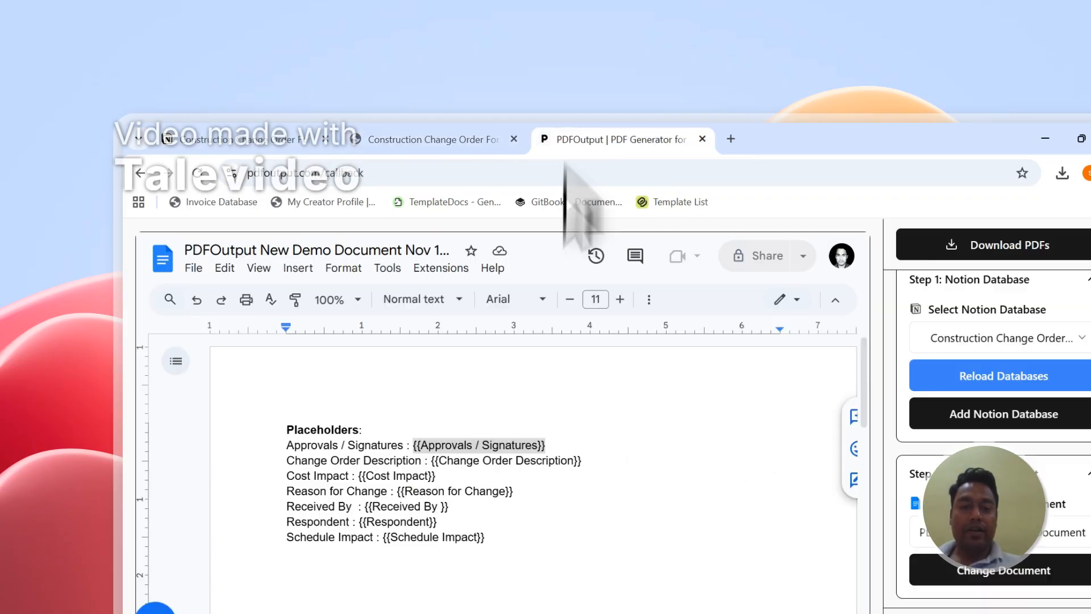
{"action": "left_click_drag", "start_coordinate": [574, 162], "coordinate": [439, 162]}
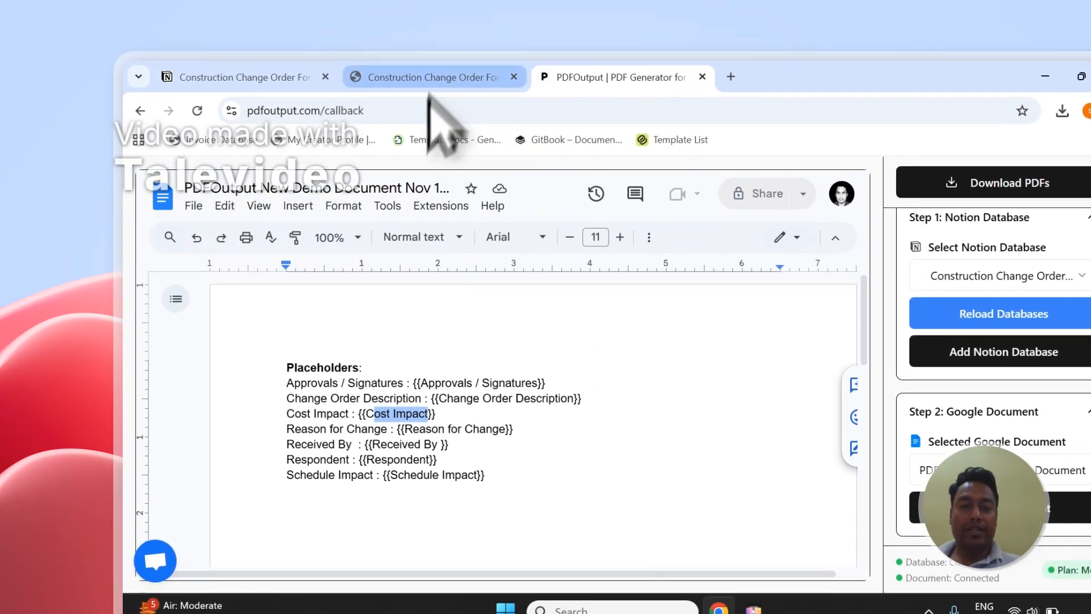
{"action": "left_click", "coordinate": [430, 80]}
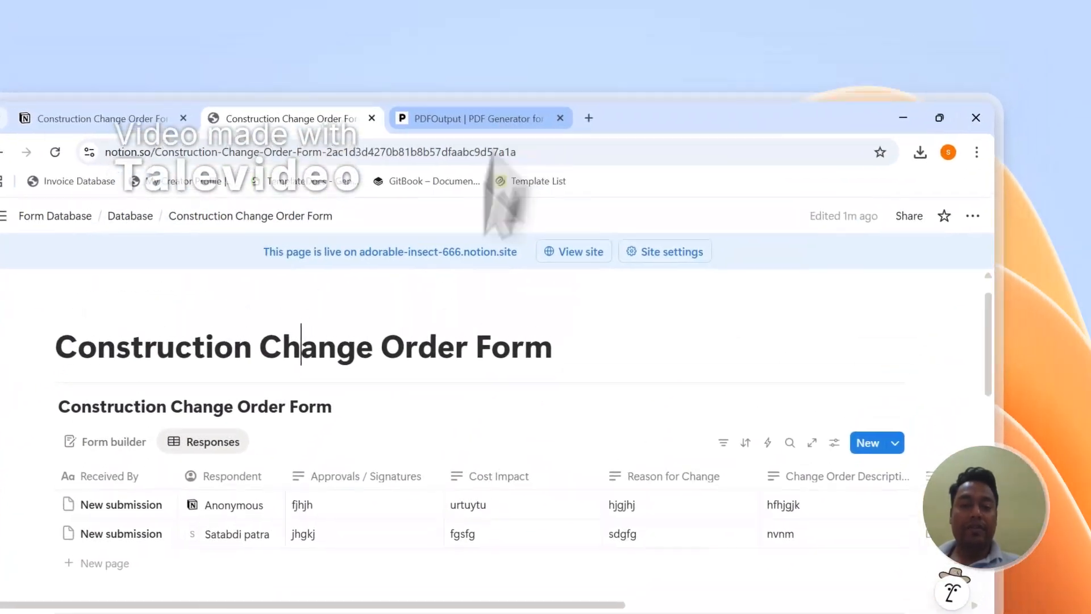
{"action": "left_click", "coordinate": [490, 118]}
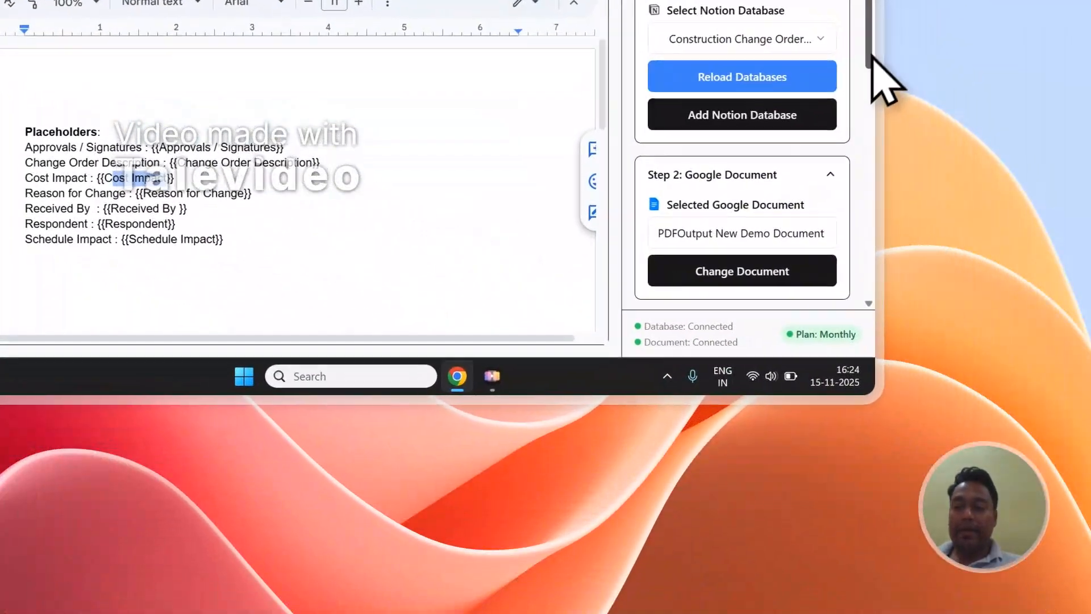
Copy the Reason for Change placeholder from the property list and paste it below the placeholder lines in the document
{"action": "left_click_drag", "start_coordinate": [869, 51], "coordinate": [869, 149]}
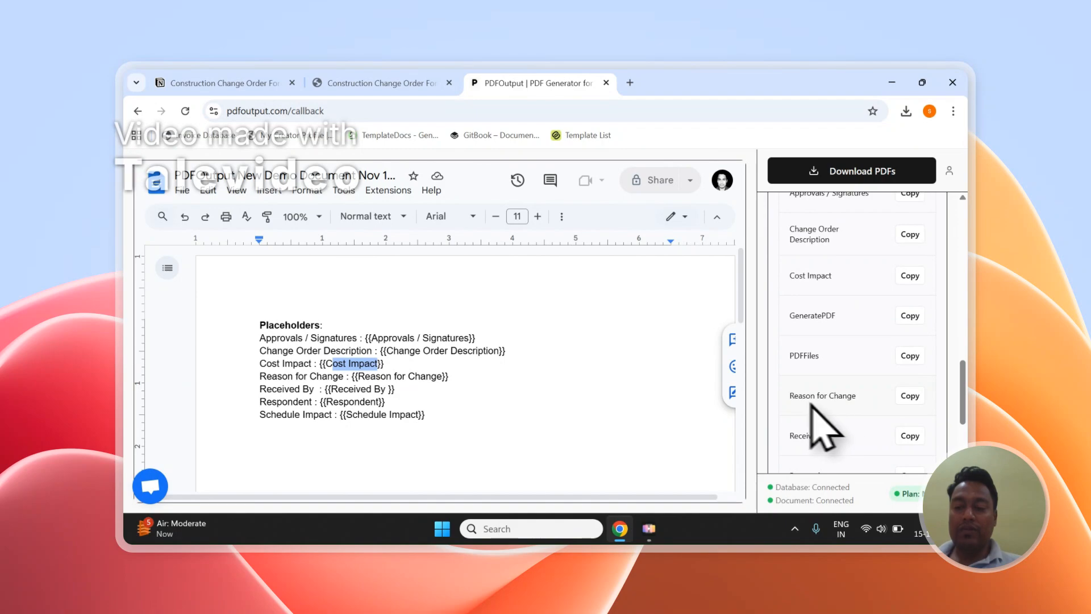
{"action": "left_click", "coordinate": [910, 395]}
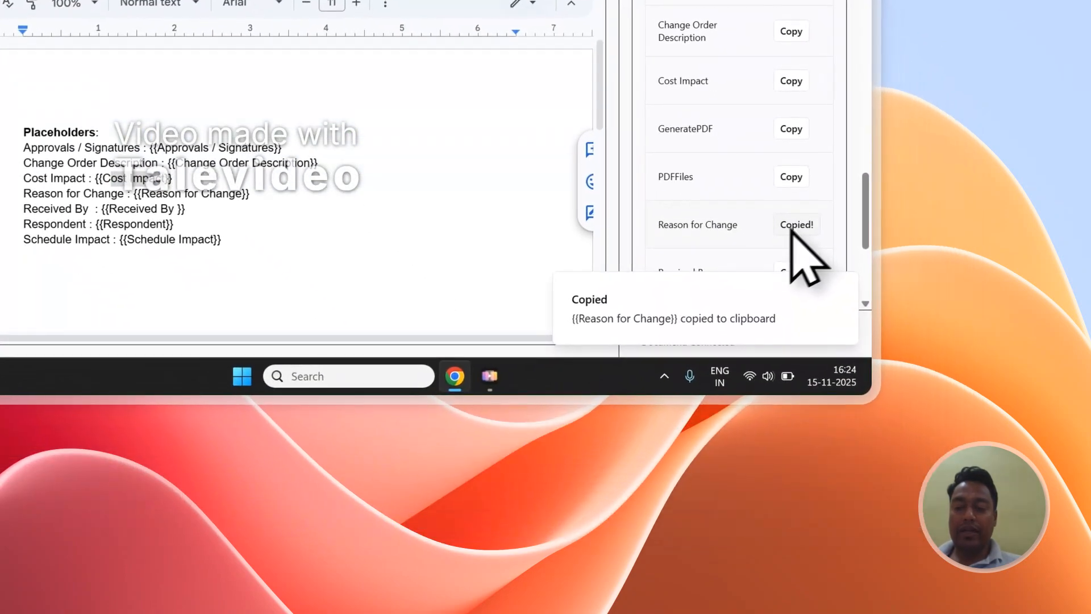
{"action": "left_click", "coordinate": [251, 269]}
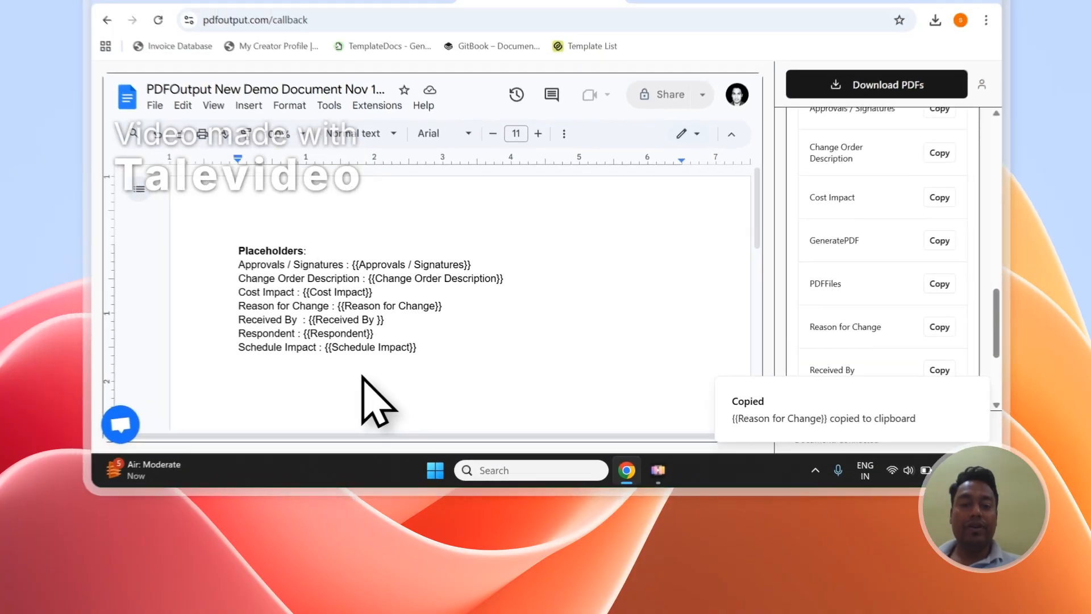
{"action": "key", "text": "ctrl+v"}
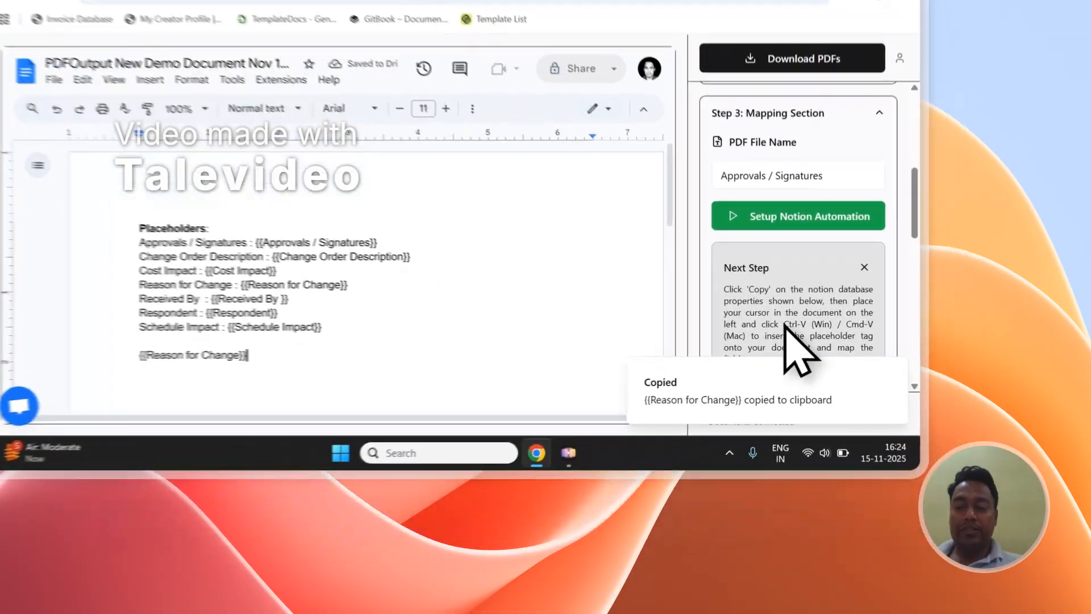
Review the paste shortcut in the mapping instructions and delete the extra {{Reason for Change}} placeholder below the list
{"action": "left_click_drag", "start_coordinate": [846, 412], "coordinate": [810, 423]}
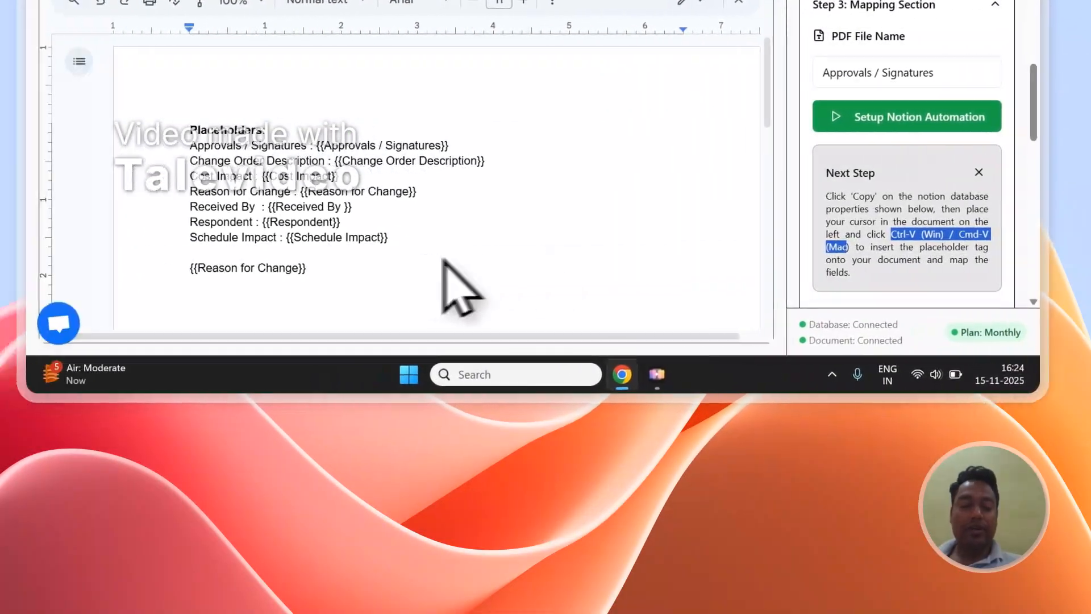
{"action": "scroll", "coordinate": [966, 245], "scroll_direction": "down", "scroll_amount": 10}
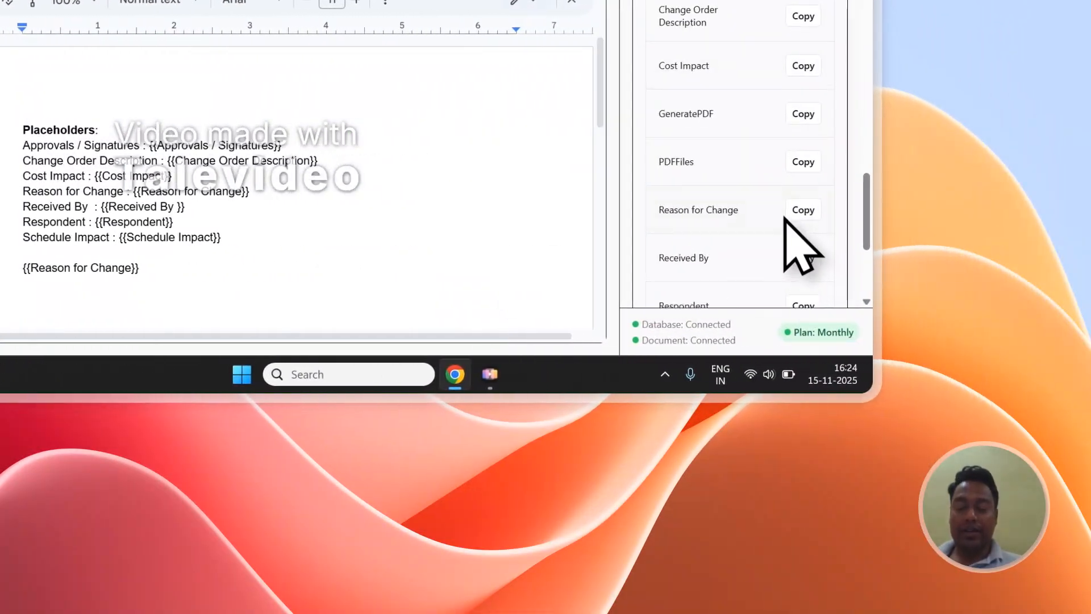
{"action": "scroll", "coordinate": [784, 219], "scroll_direction": "down", "scroll_amount": 3}
{"action": "left_click_drag", "start_coordinate": [142, 268], "coordinate": [95, 259]}
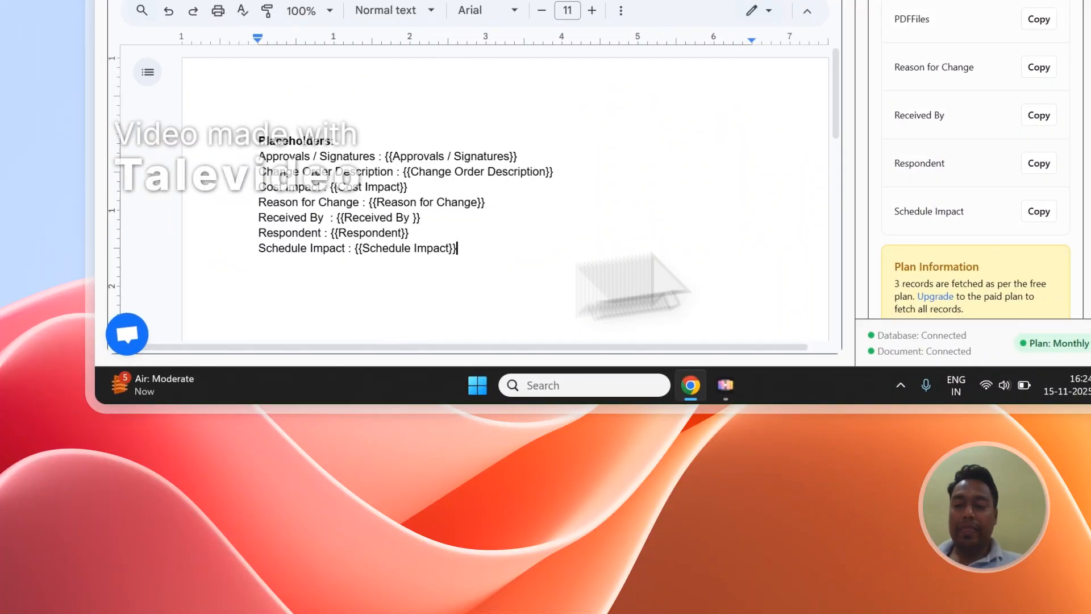
Select Ready to Generate as the GeneratePDF value of the first submission in the Notion responses table
{"action": "scroll", "coordinate": [1080, 171], "scroll_direction": "up", "scroll_amount": 7}
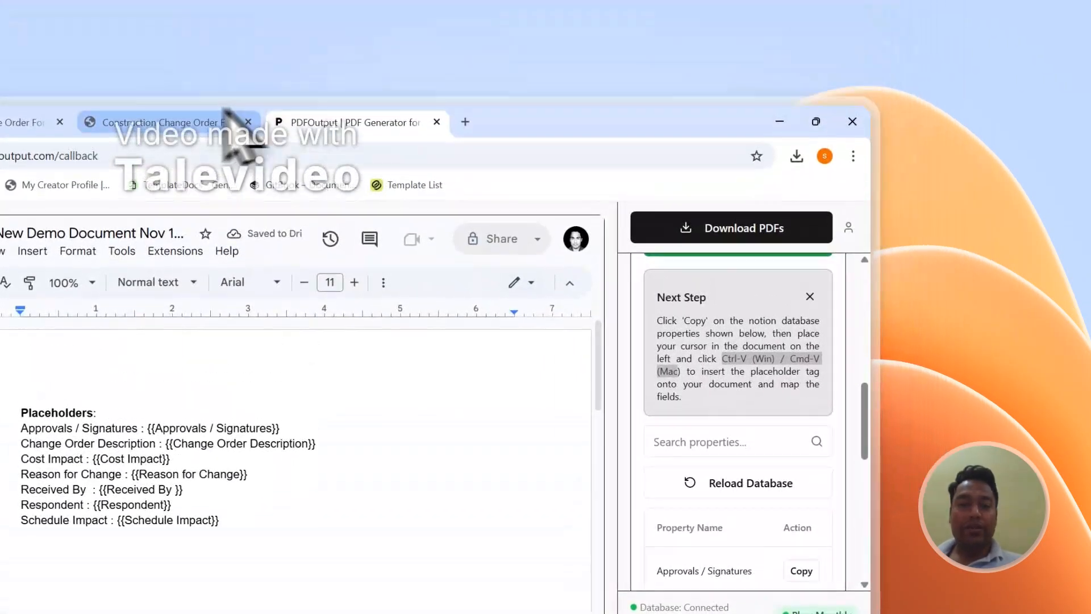
{"action": "left_click", "coordinate": [223, 115]}
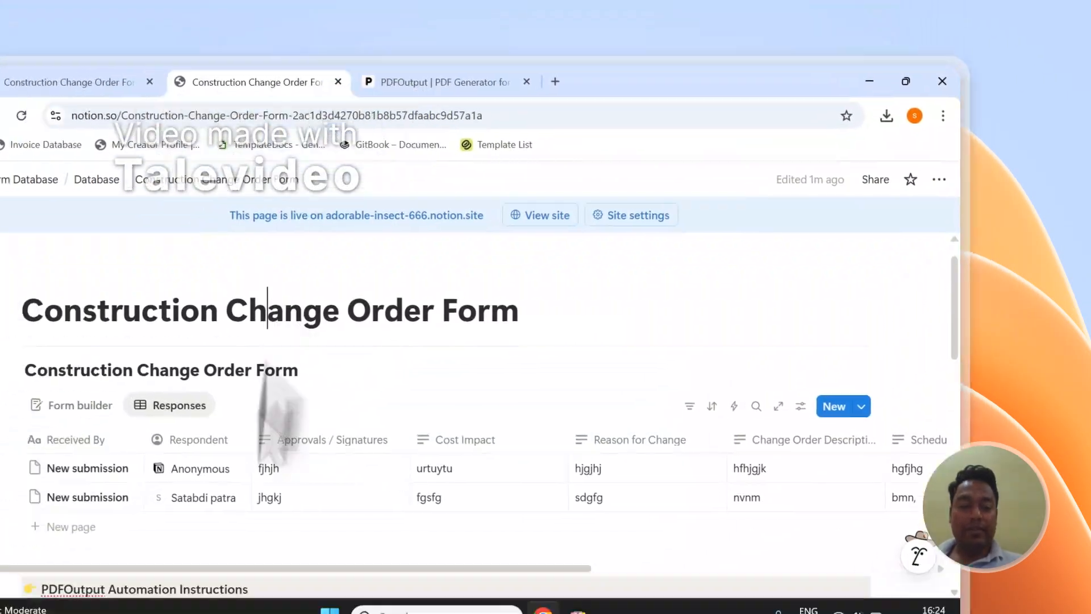
{"action": "left_click_drag", "start_coordinate": [378, 477], "coordinate": [779, 467]}
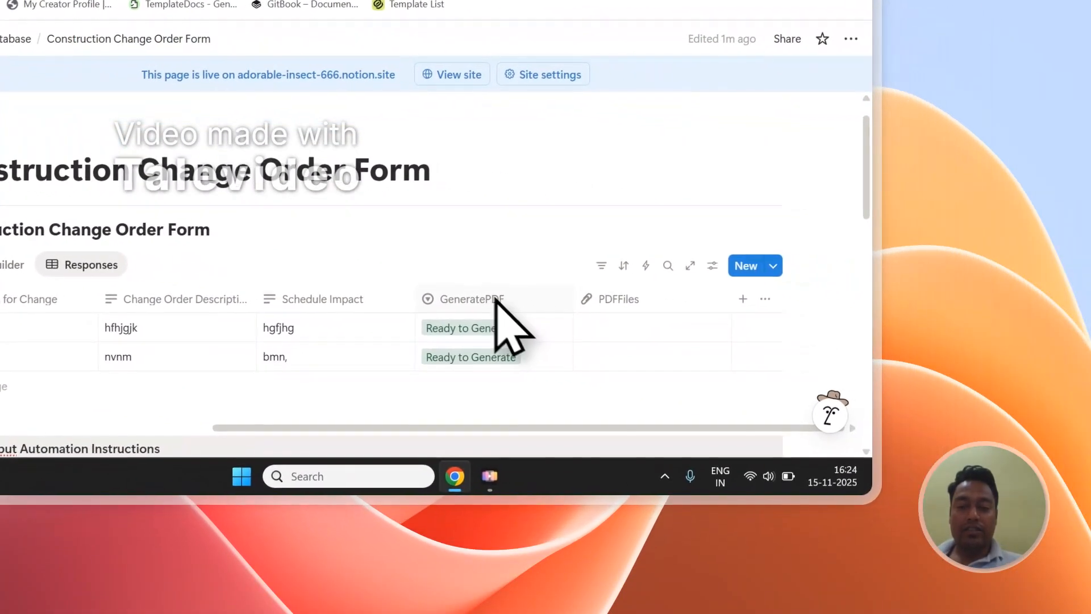
{"action": "left_click", "coordinate": [500, 328]}
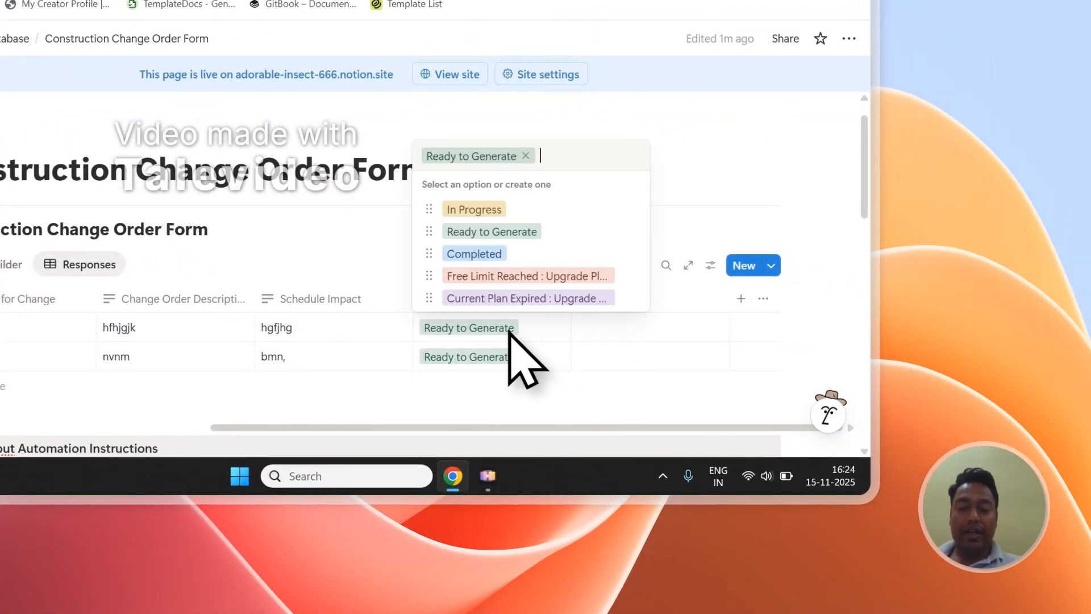
{"action": "left_click", "coordinate": [508, 233]}
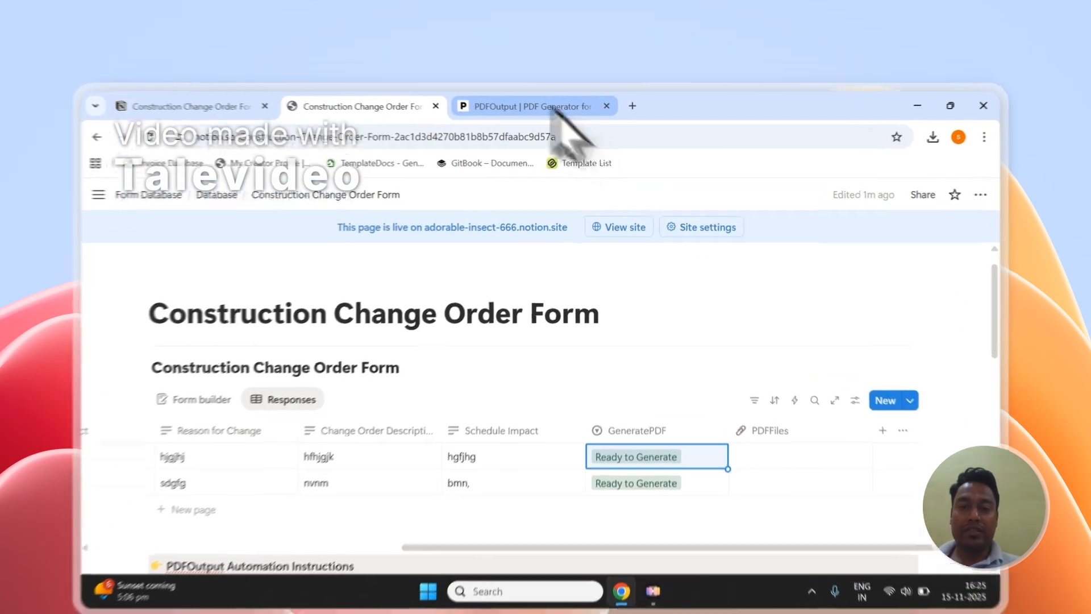
Compare the PDF File Name setting in PDFOutput's mapping section with the property columns of the Notion responses table
{"action": "left_click", "coordinate": [537, 83]}
{"action": "scroll", "coordinate": [896, 343], "scroll_direction": "down", "scroll_amount": 2}
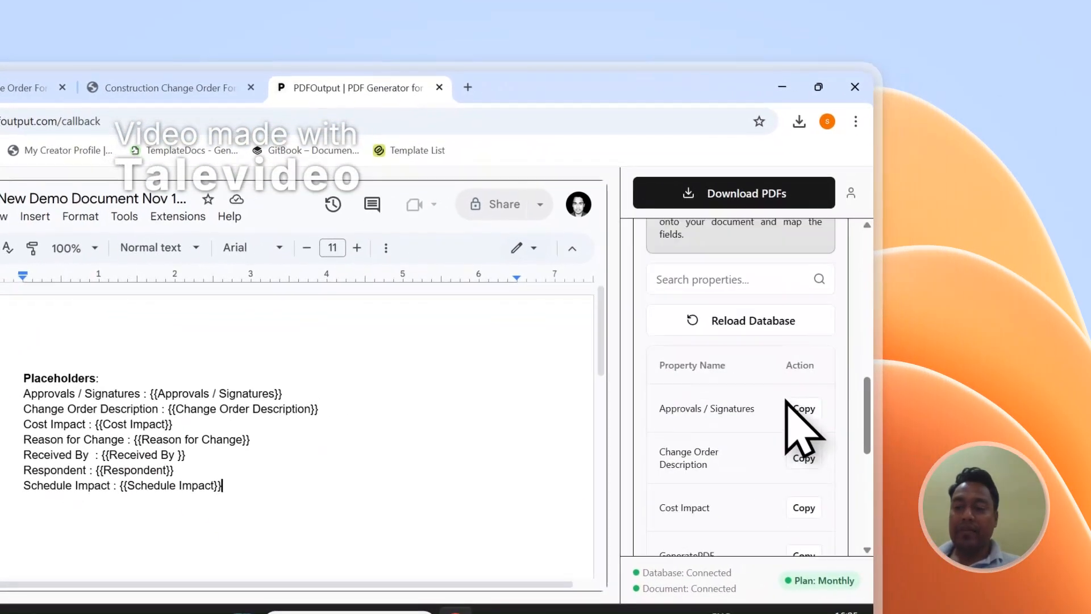
{"action": "scroll", "coordinate": [805, 432], "scroll_direction": "up", "scroll_amount": 6}
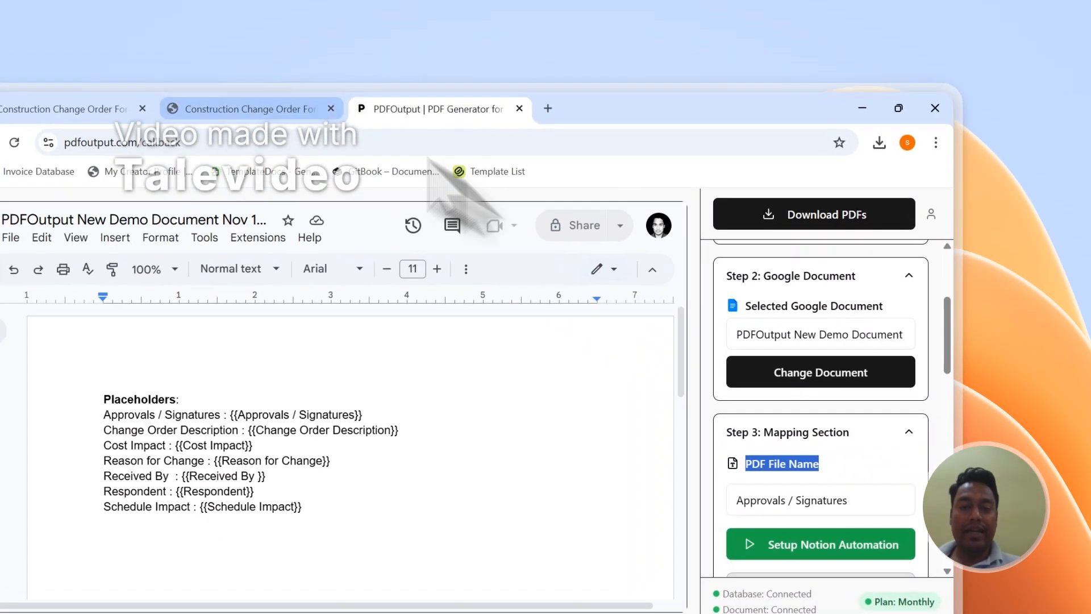
{"action": "left_click", "coordinate": [165, 87]}
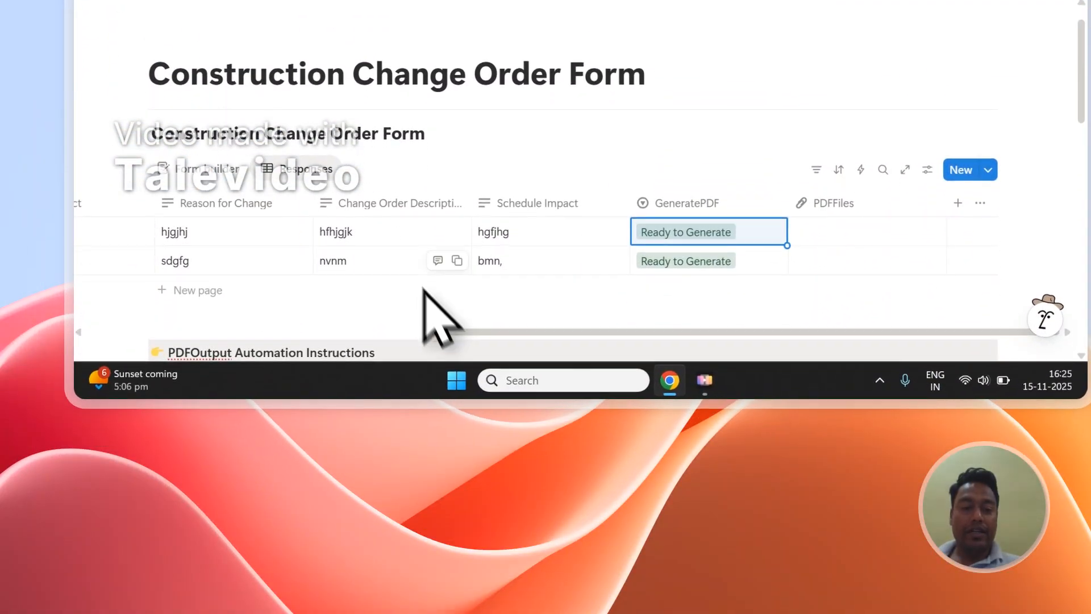
{"action": "left_click_drag", "start_coordinate": [503, 330], "coordinate": [387, 313]}
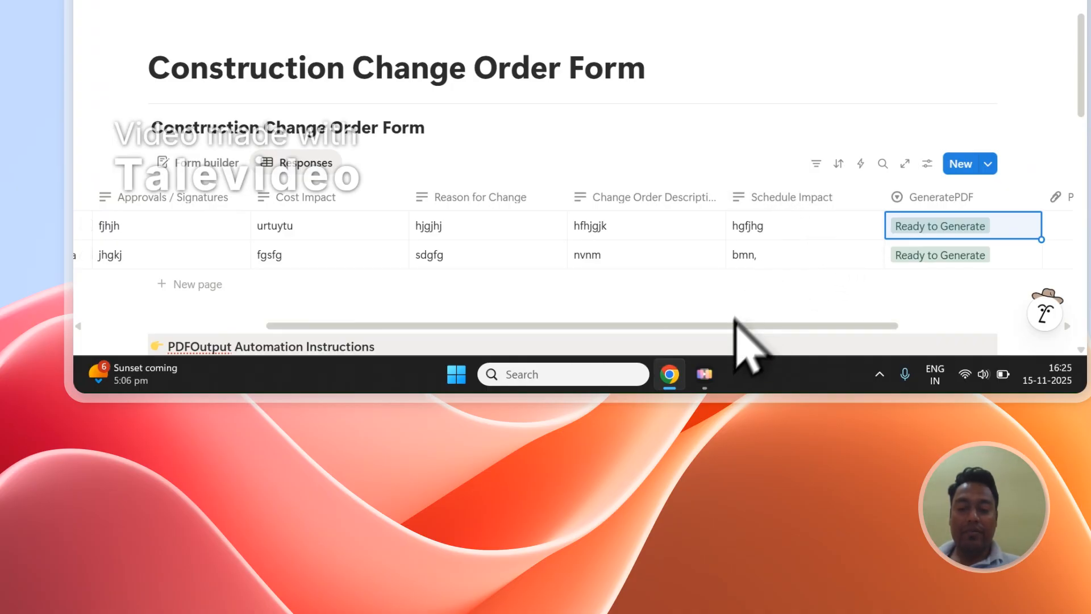
{"action": "scroll", "coordinate": [735, 319], "scroll_direction": "left", "scroll_amount": 5}
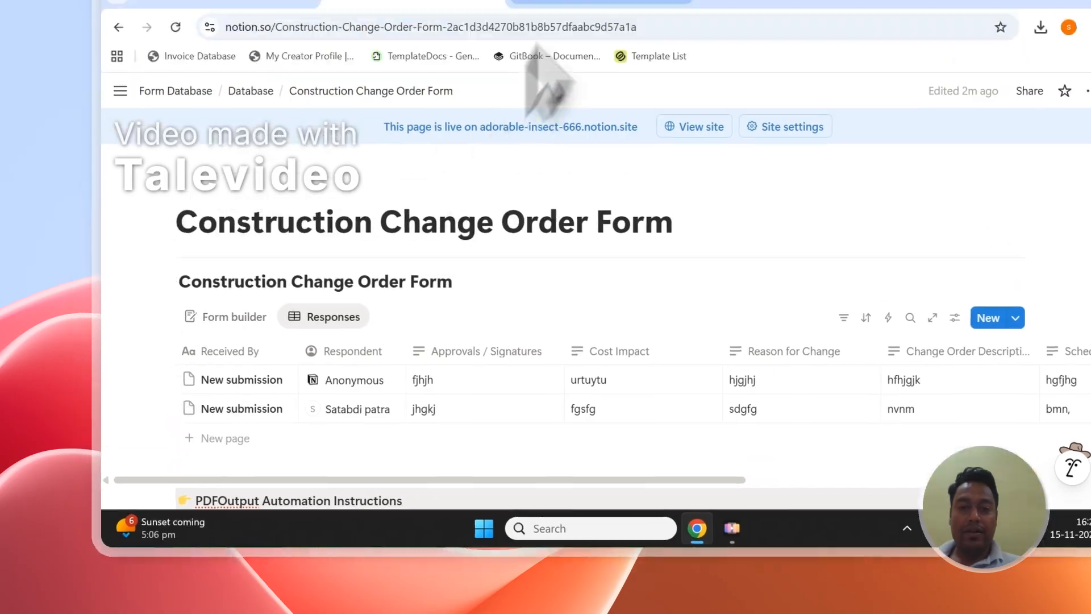
Set the PDF File Name property to Schedule Impact in PDFOutput and check that column in the Notion responses table
{"action": "left_click", "coordinate": [617, 103]}
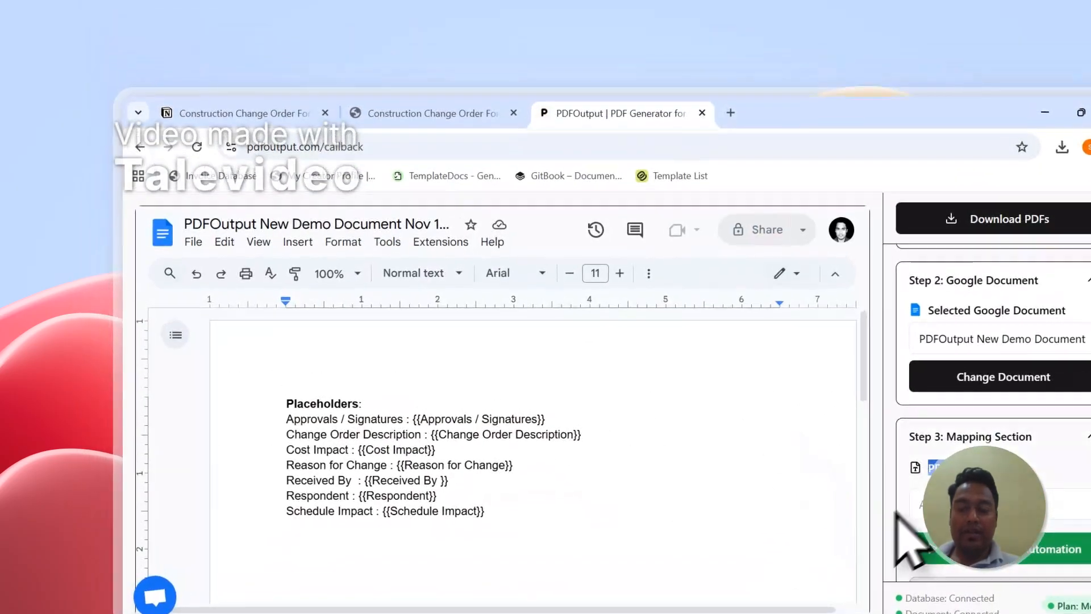
{"action": "left_click", "coordinate": [736, 286]}
{"action": "scroll", "coordinate": [757, 219], "scroll_direction": "down", "scroll_amount": 1}
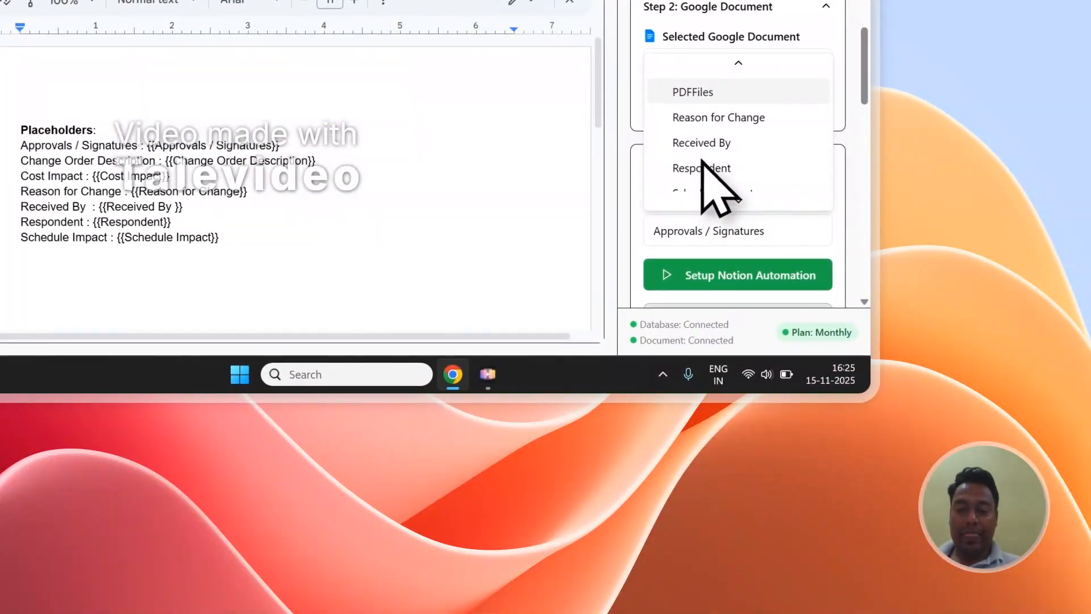
{"action": "left_click", "coordinate": [701, 183]}
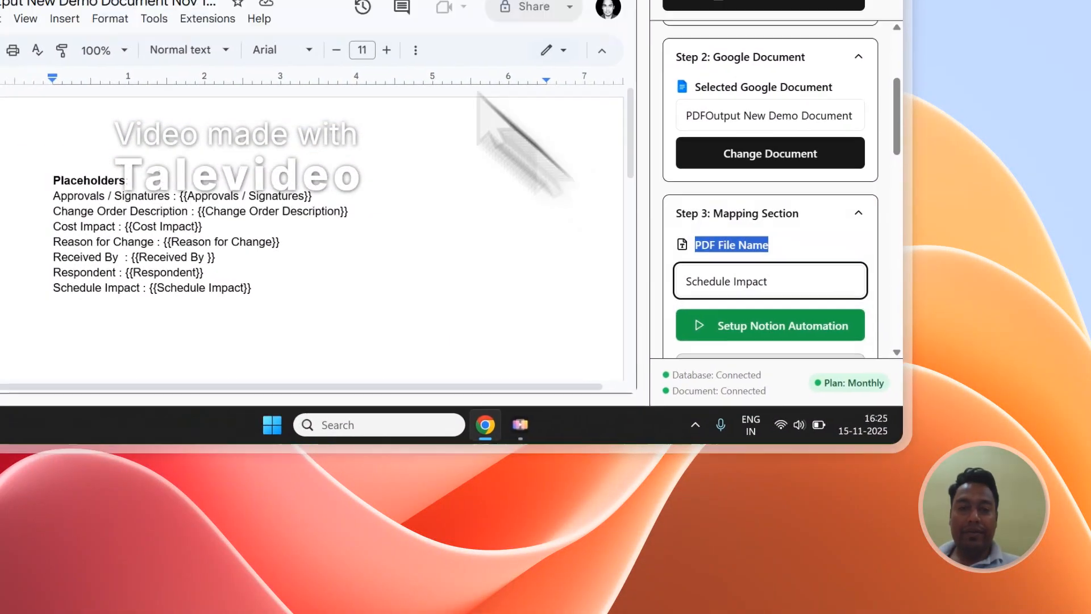
{"action": "left_click", "coordinate": [341, 110]}
{"action": "left_click_drag", "start_coordinate": [420, 376], "coordinate": [634, 378]}
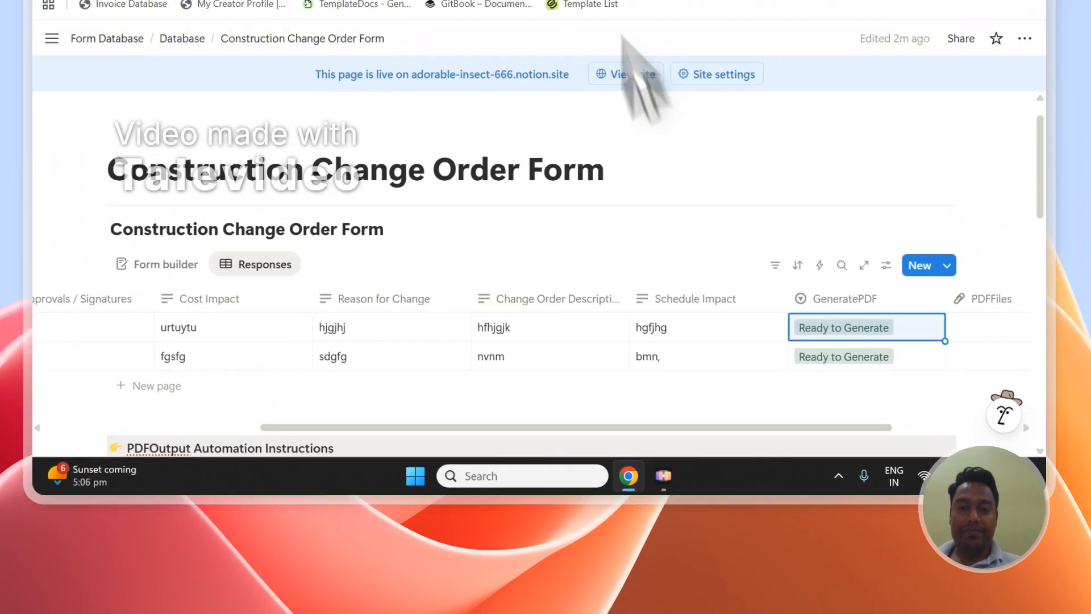
Return to PDFOutput and generate and download the PDFs for the submissions
{"action": "left_click", "coordinate": [382, 117]}
{"action": "scroll", "coordinate": [683, 332], "scroll_direction": "up", "scroll_amount": 3}
{"action": "left_click", "coordinate": [696, 236]}
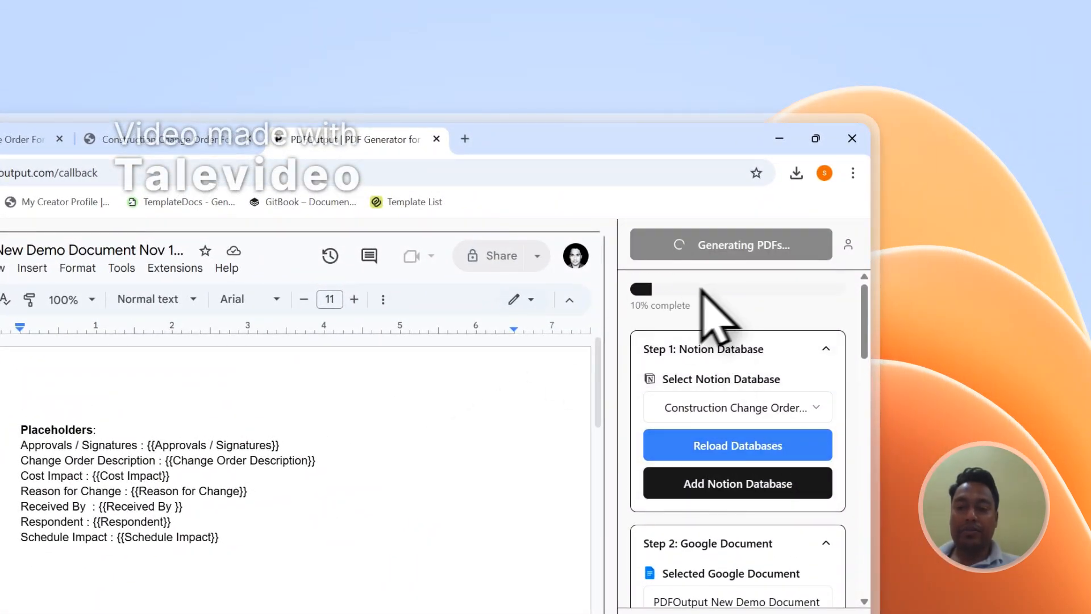
Open bmn,.pdf from the PDFFiles column of the Notion responses table and review its filled placeholders
{"action": "left_click", "coordinate": [224, 140]}
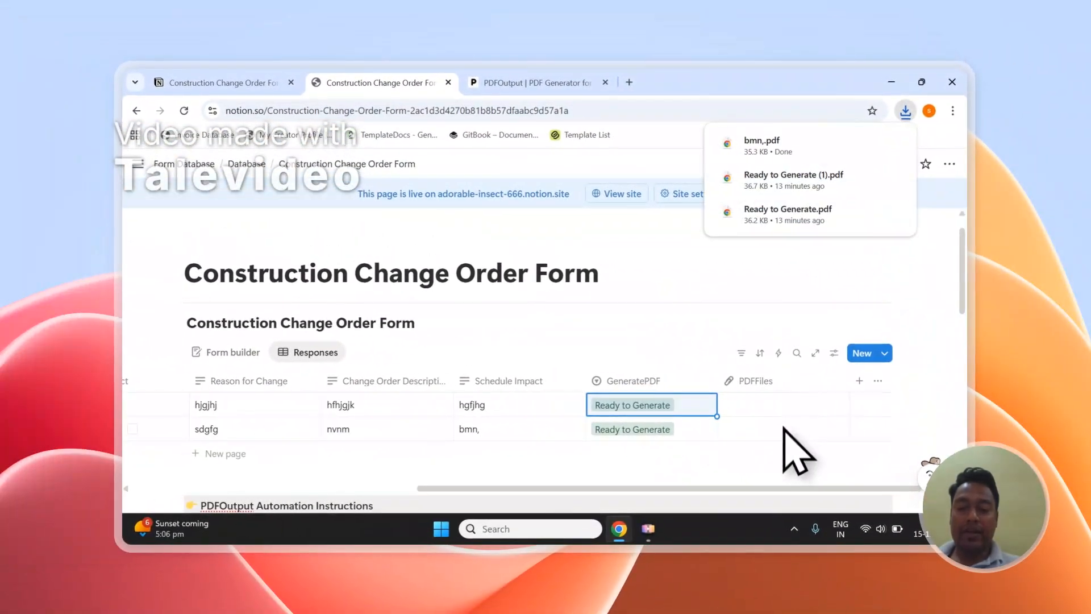
{"action": "left_click", "coordinate": [667, 314]}
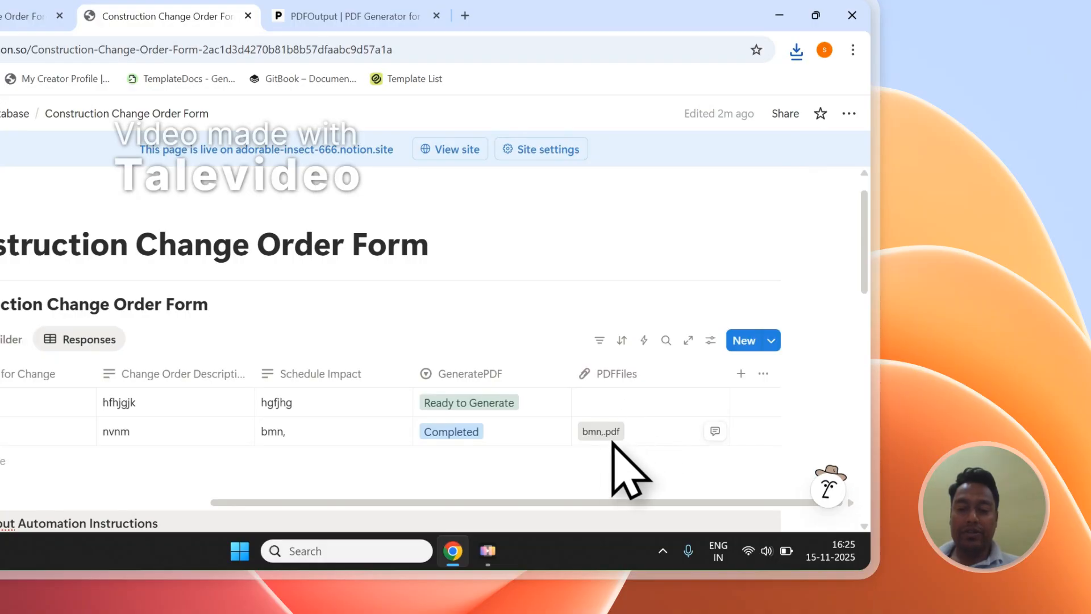
{"action": "left_click", "coordinate": [612, 435]}
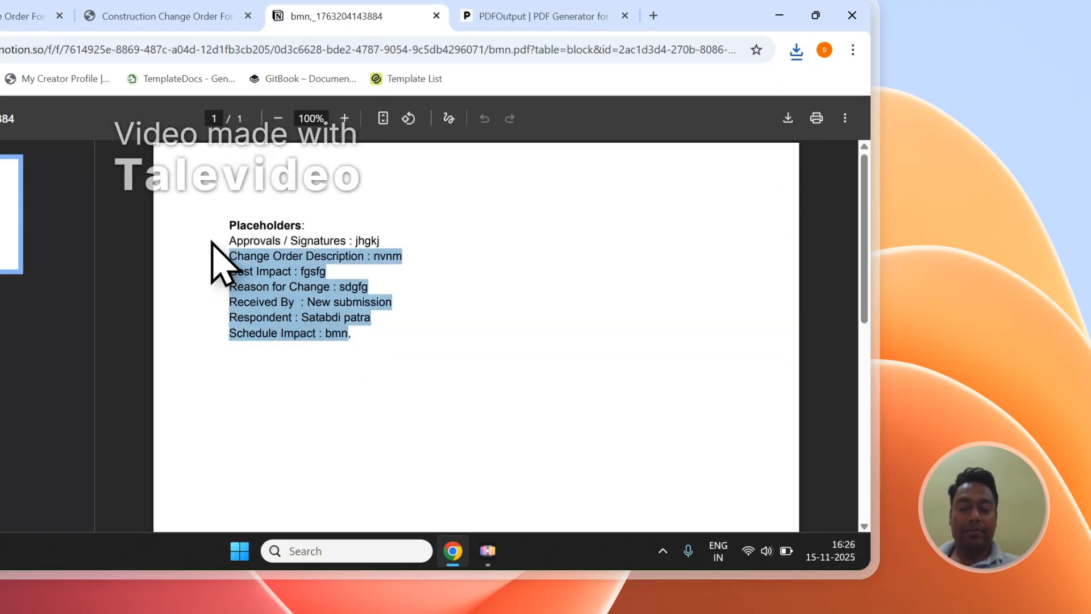
{"action": "left_click", "coordinate": [314, 277]}
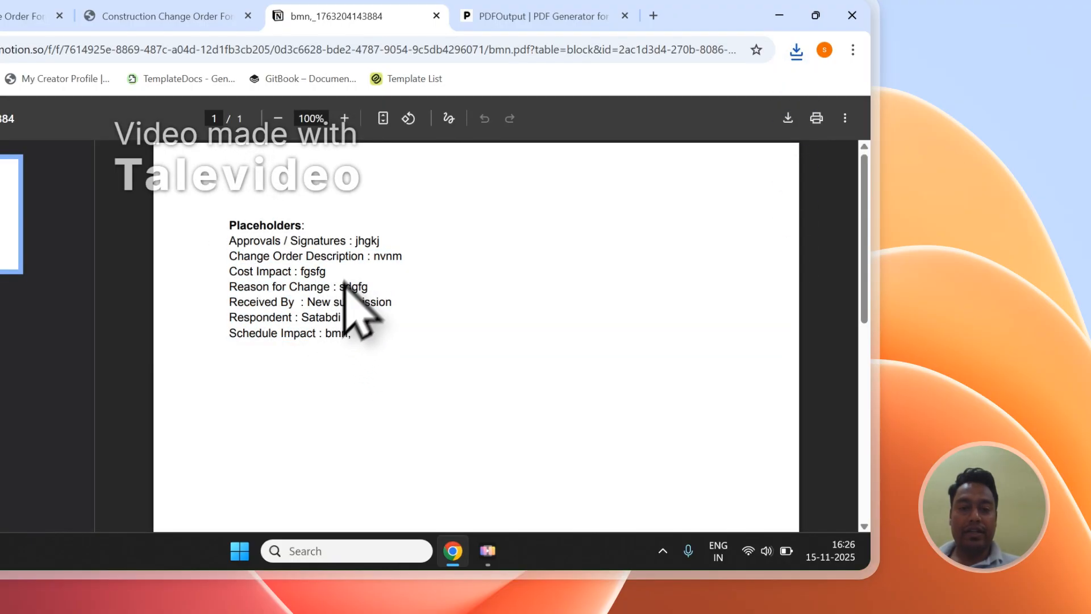
Open hgfjhg.pdf from the first submission's PDFFiles entry and examine its placeholder values
{"action": "left_click", "coordinate": [216, 16]}
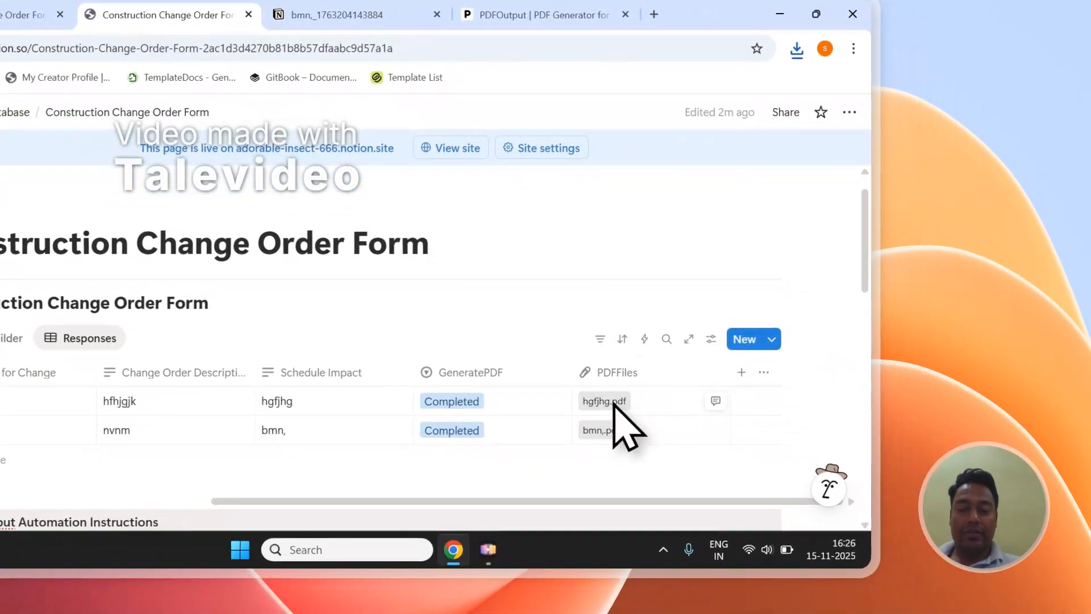
{"action": "left_click", "coordinate": [613, 401]}
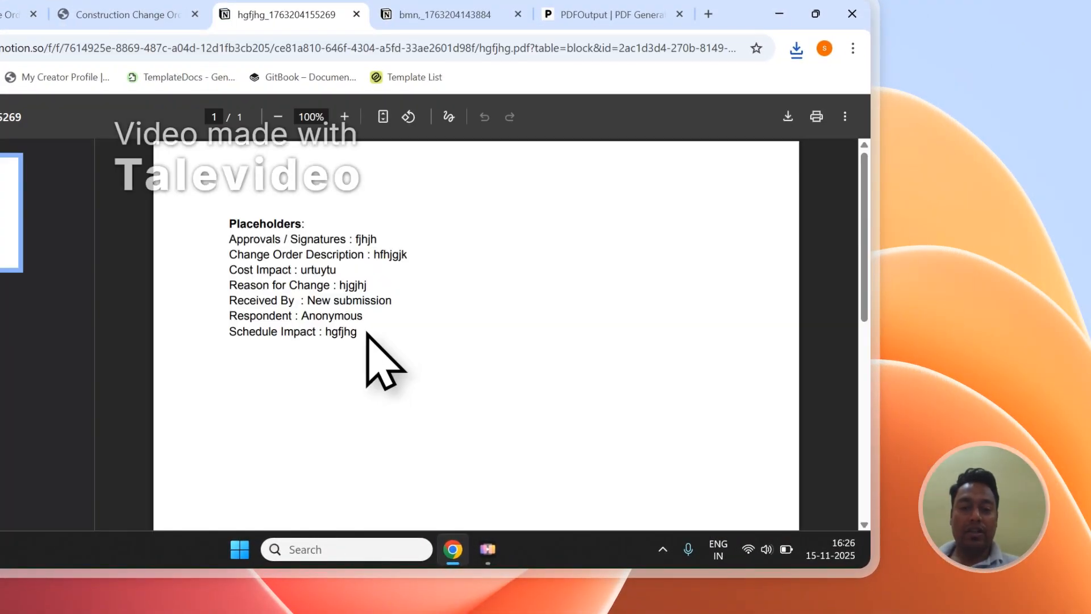
{"action": "left_click_drag", "start_coordinate": [367, 334], "coordinate": [260, 270]}
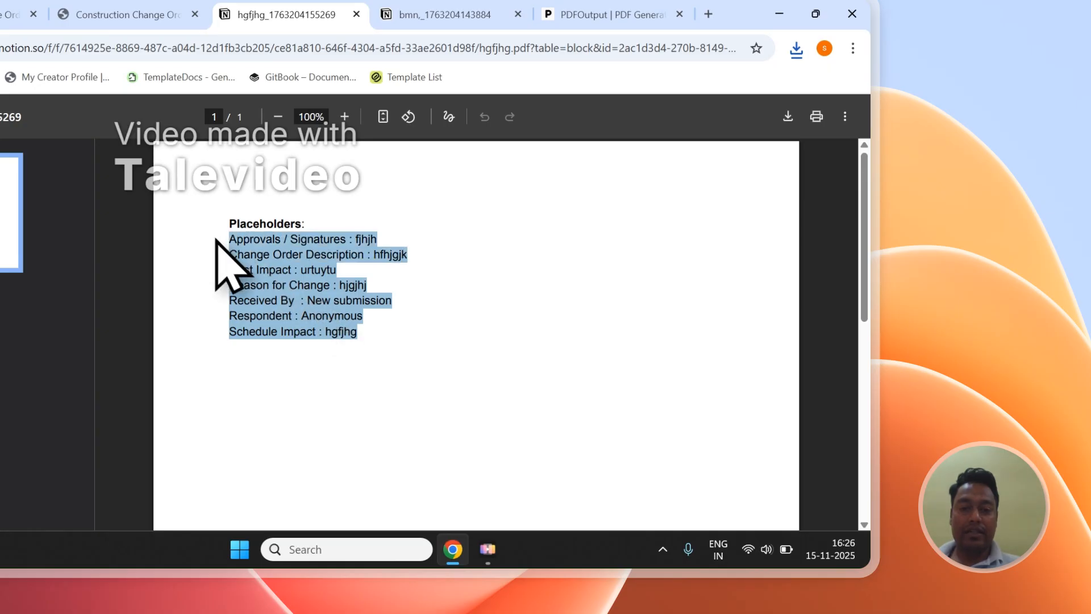
Compare the contents of the two generated PDFs and close both of them
{"action": "left_click", "coordinate": [432, 14]}
{"action": "left_click", "coordinate": [286, 14]}
{"action": "left_click", "coordinate": [376, 251]}
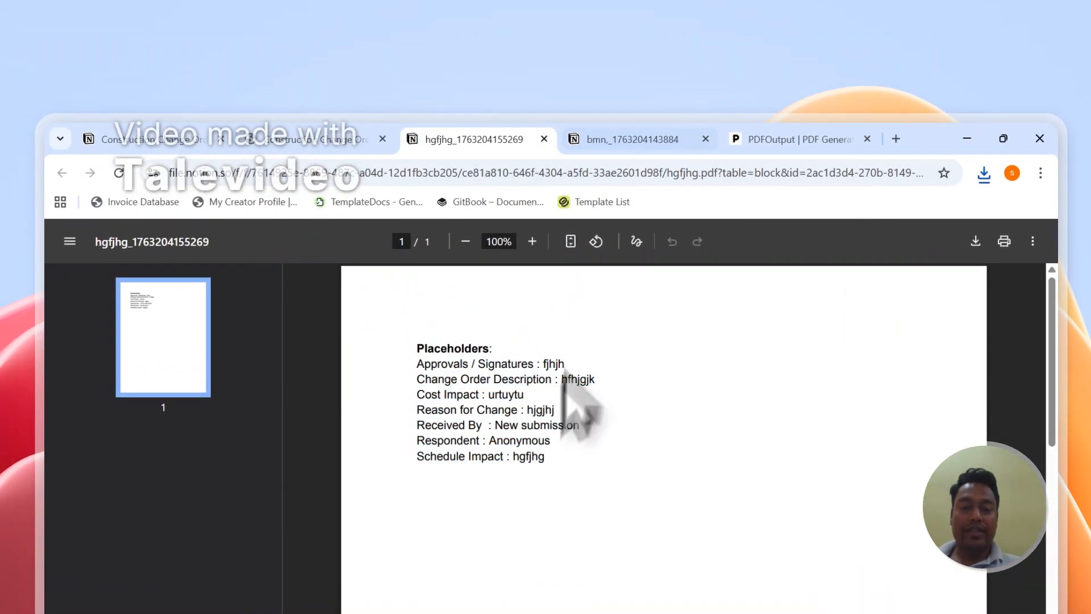
{"action": "left_click", "coordinate": [651, 138]}
{"action": "left_click", "coordinate": [521, 138]}
{"action": "left_click", "coordinate": [653, 139]}
{"action": "left_click", "coordinate": [531, 138]}
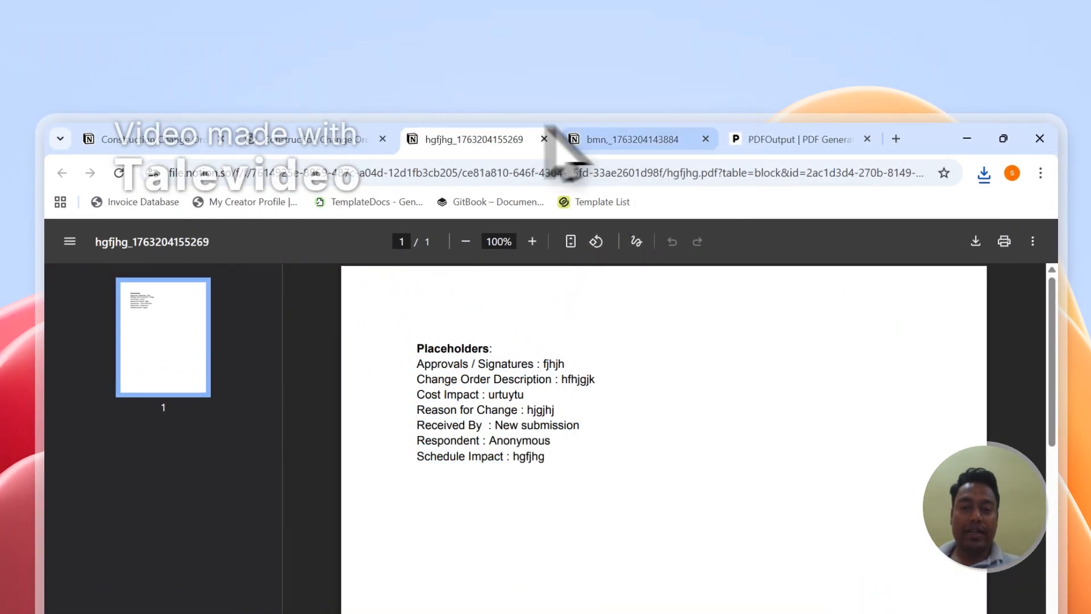
{"action": "left_click", "coordinate": [627, 132]}
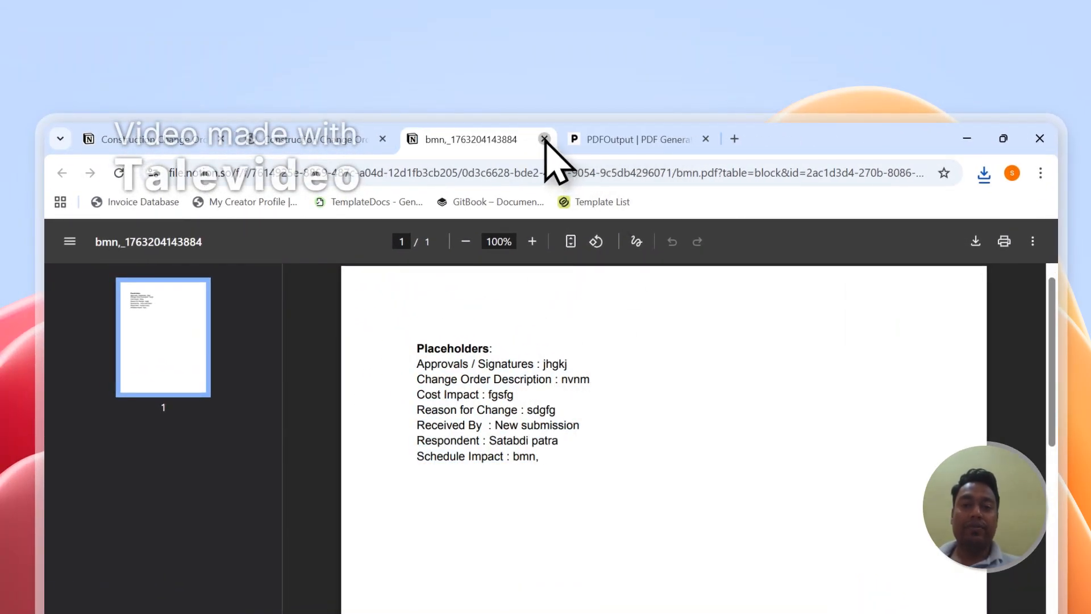
{"action": "left_click", "coordinate": [544, 138]}
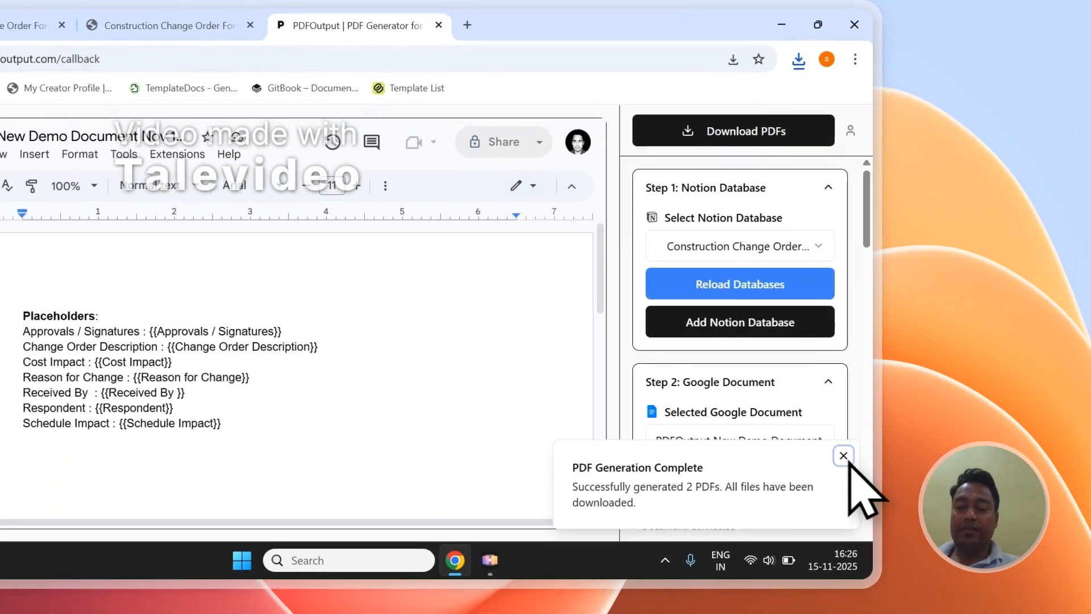
Dismiss the PDF generation notice and run Setup Notion Automation in the mapping section, viewing the responses table while it runs
{"action": "left_click", "coordinate": [844, 455]}
{"action": "scroll", "coordinate": [828, 364], "scroll_direction": "down", "scroll_amount": 6}
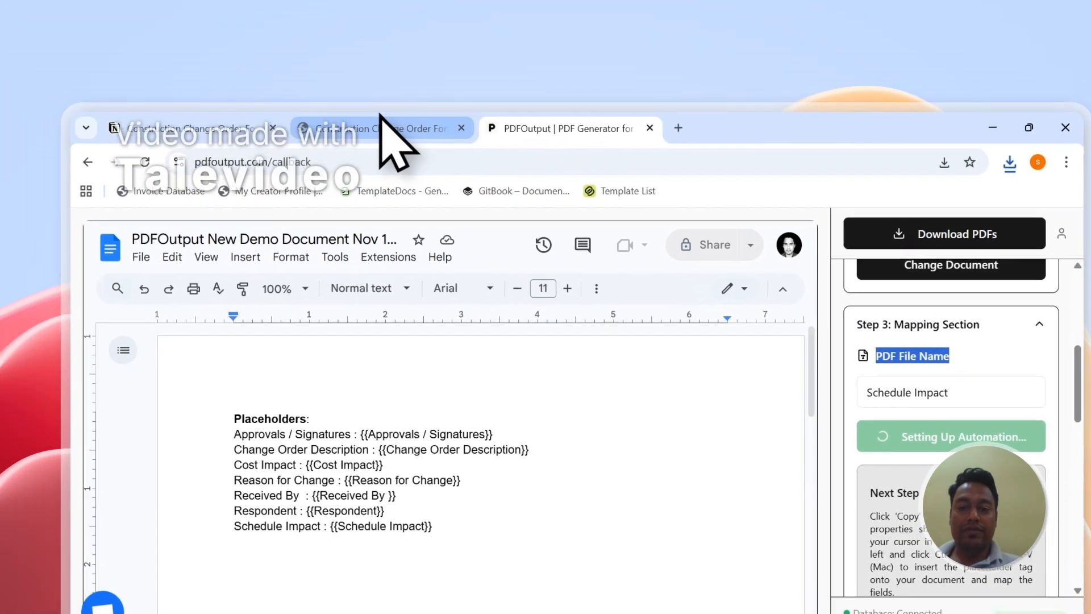
{"action": "left_click", "coordinate": [164, 24]}
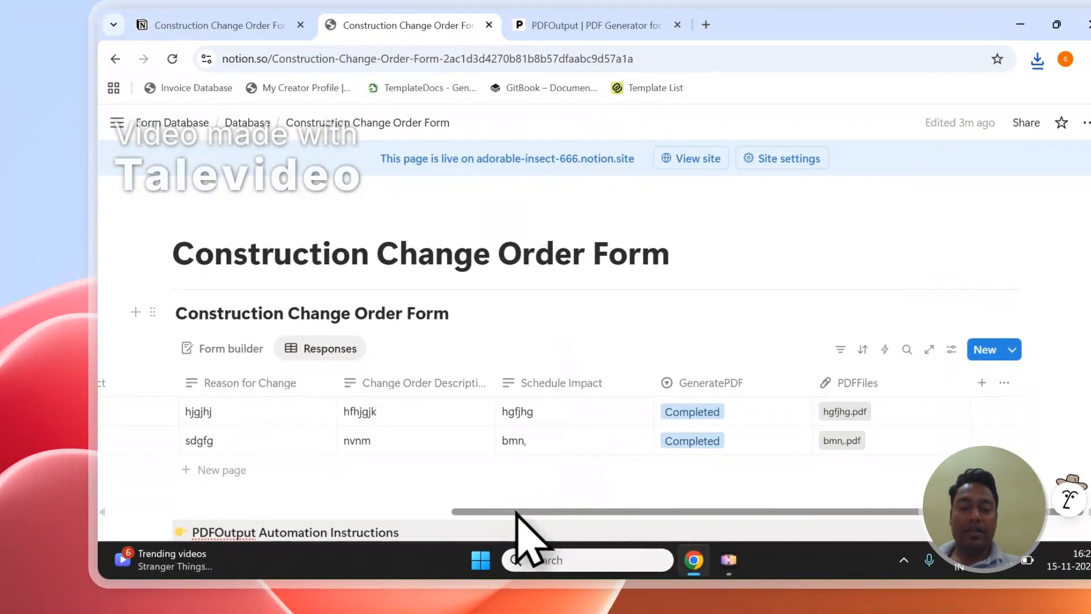
{"action": "left_click_drag", "start_coordinate": [517, 524], "coordinate": [242, 523]}
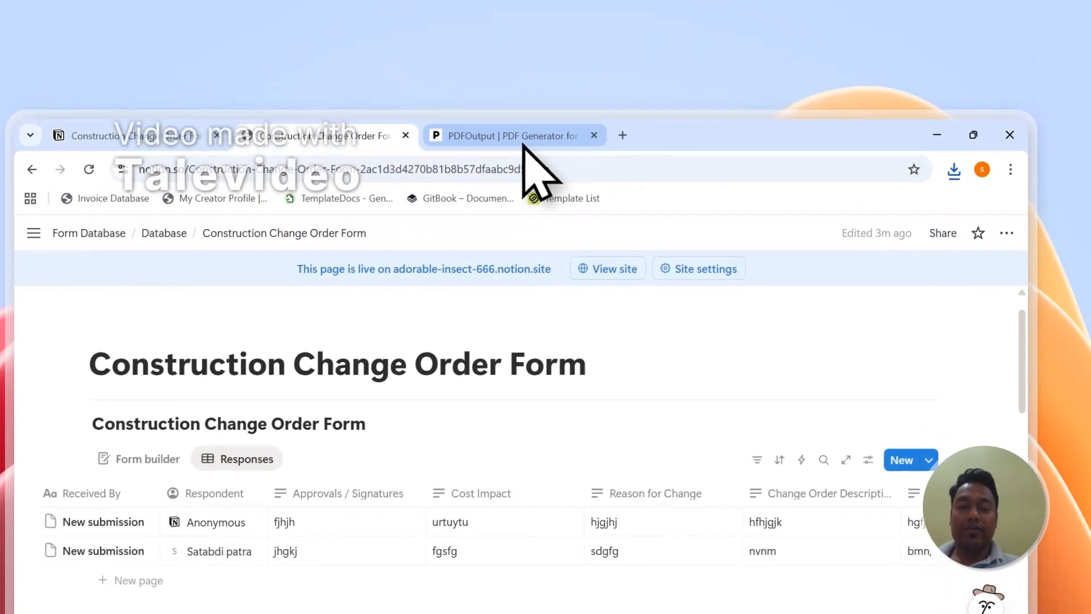
{"action": "left_click", "coordinate": [594, 25]}
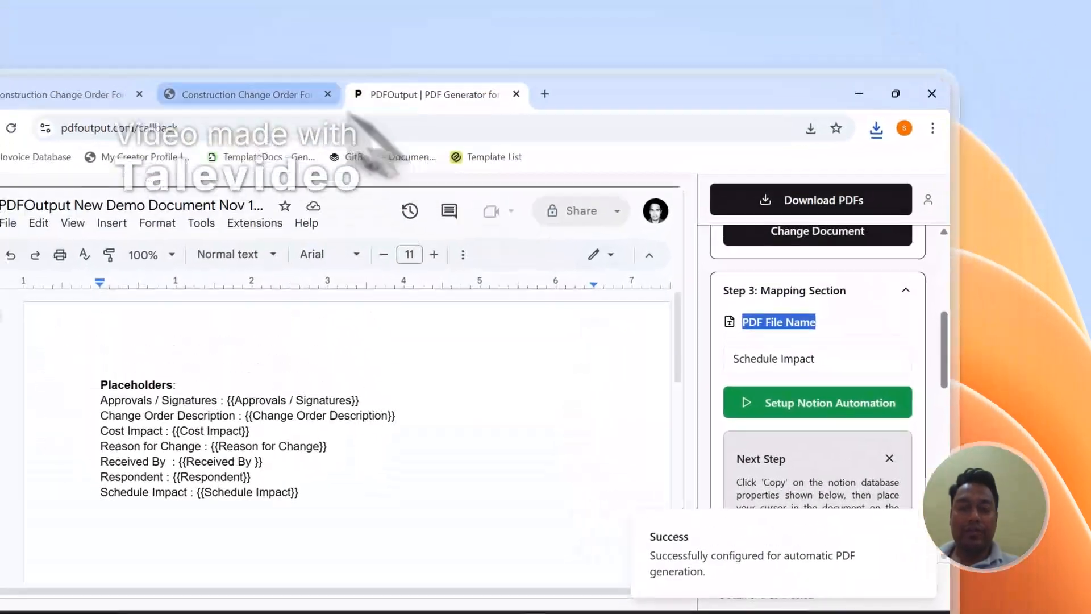
Review the answer fields of the Construction Change Order Form, including Reason for Change, Cost Impact, Schedule Impact and Approvals / Signatures
{"action": "left_click", "coordinate": [165, 5]}
{"action": "left_click", "coordinate": [28, 6]}
{"action": "scroll", "coordinate": [153, 360], "scroll_direction": "up", "scroll_amount": 2}
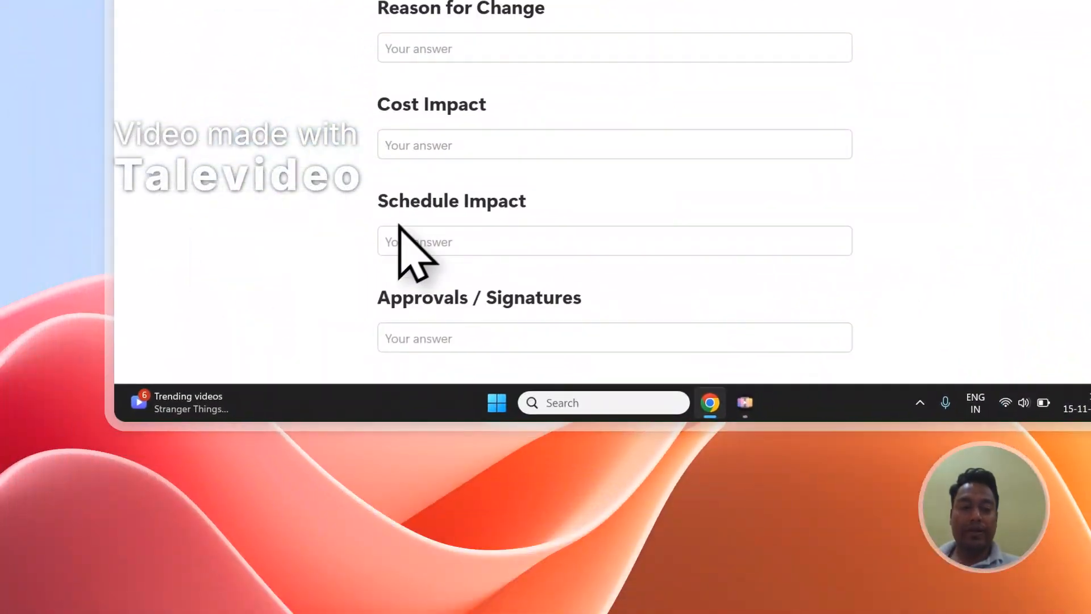
{"action": "scroll", "coordinate": [398, 224], "scroll_direction": "down", "scroll_amount": 3}
Add a blank entry to the Construction Change Order Form responses in Notion and set its GeneratePDF property to Ready to Generate
{"action": "left_click", "coordinate": [446, 88]}
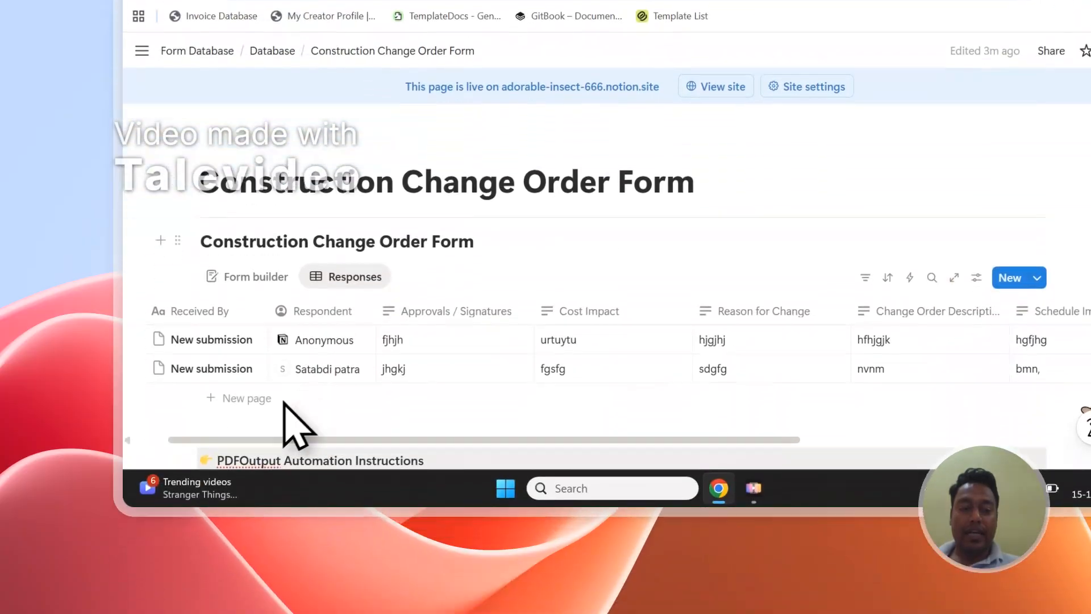
{"action": "left_click", "coordinate": [284, 399]}
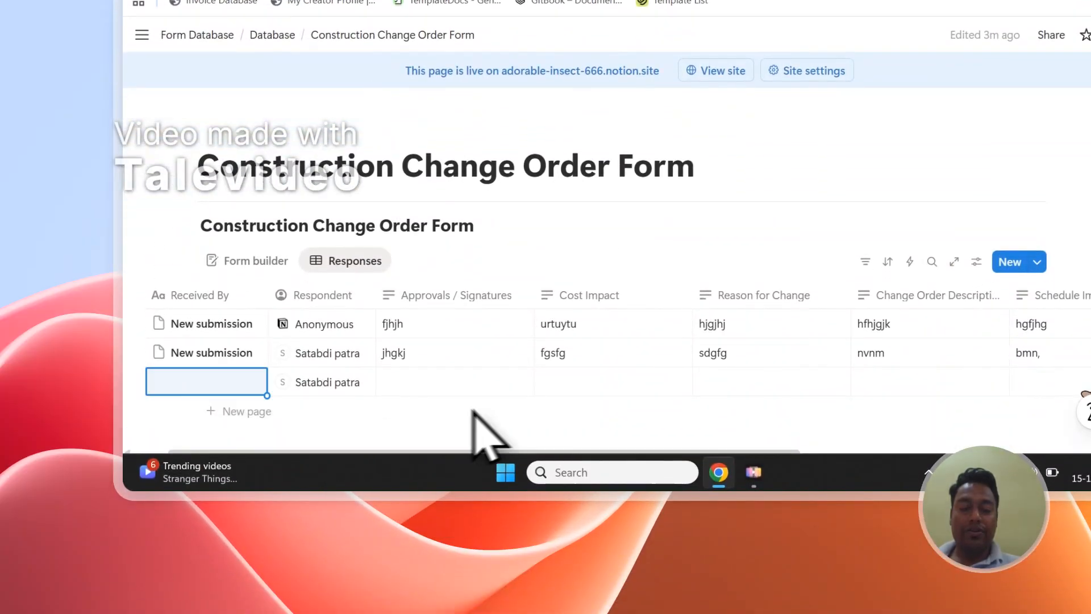
{"action": "scroll", "coordinate": [478, 415], "scroll_direction": "down", "scroll_amount": 2}
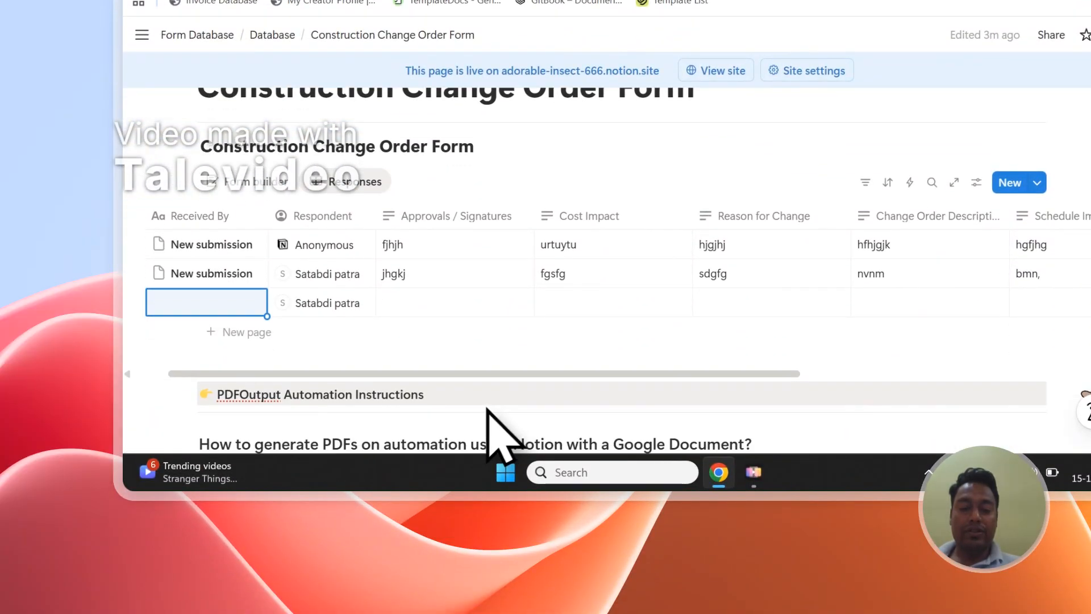
{"action": "scroll", "coordinate": [500, 392], "scroll_direction": "right", "scroll_amount": 8}
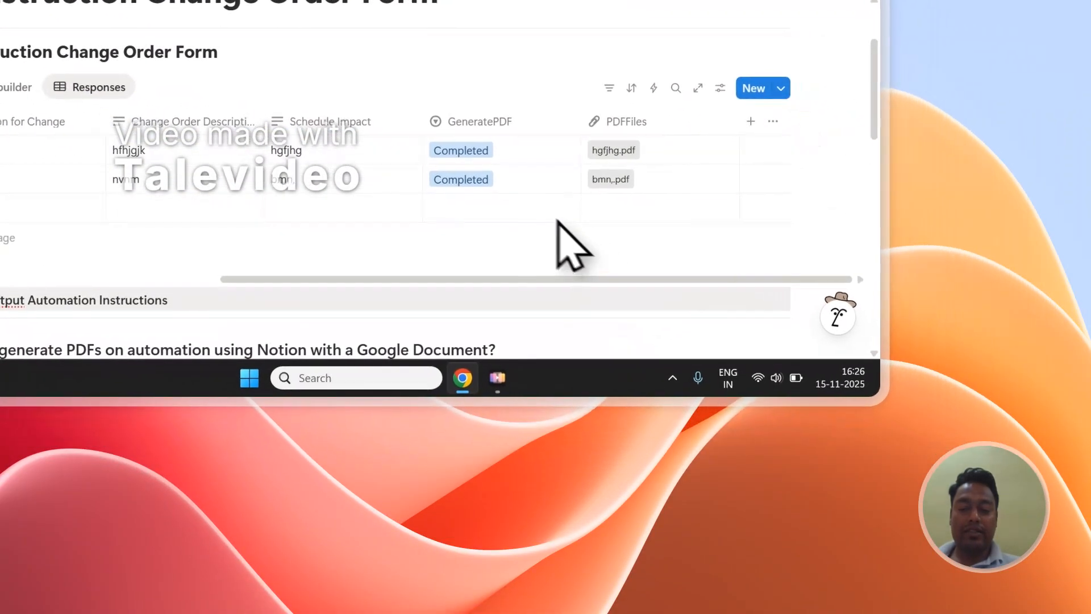
{"action": "left_click", "coordinate": [534, 200]}
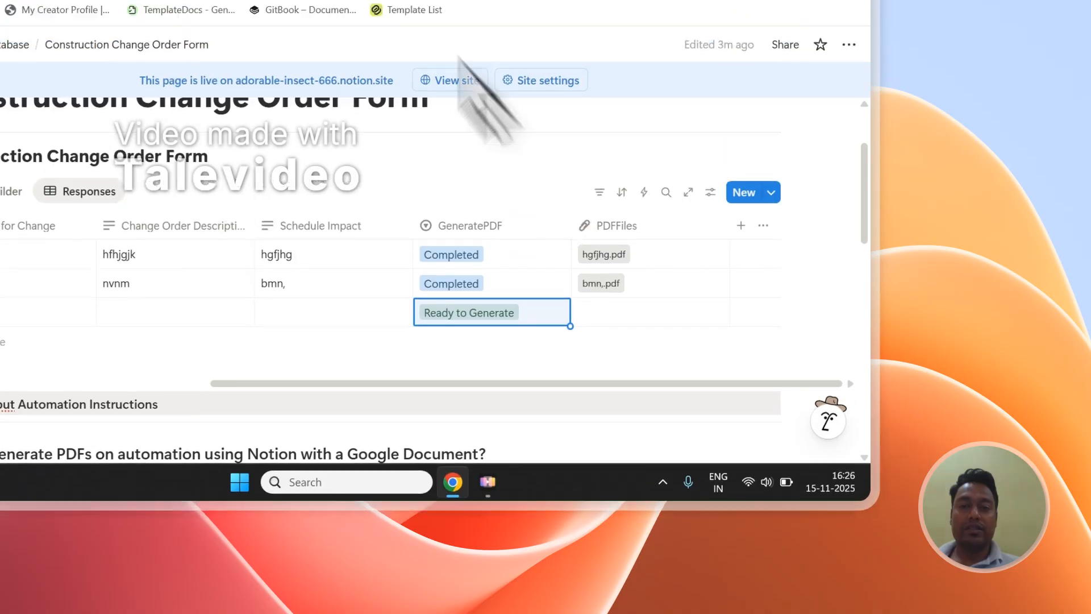
Add another blank entry to the responses table and set its GeneratePDF property to Ready to Generate as well
{"action": "left_click", "coordinate": [305, 93]}
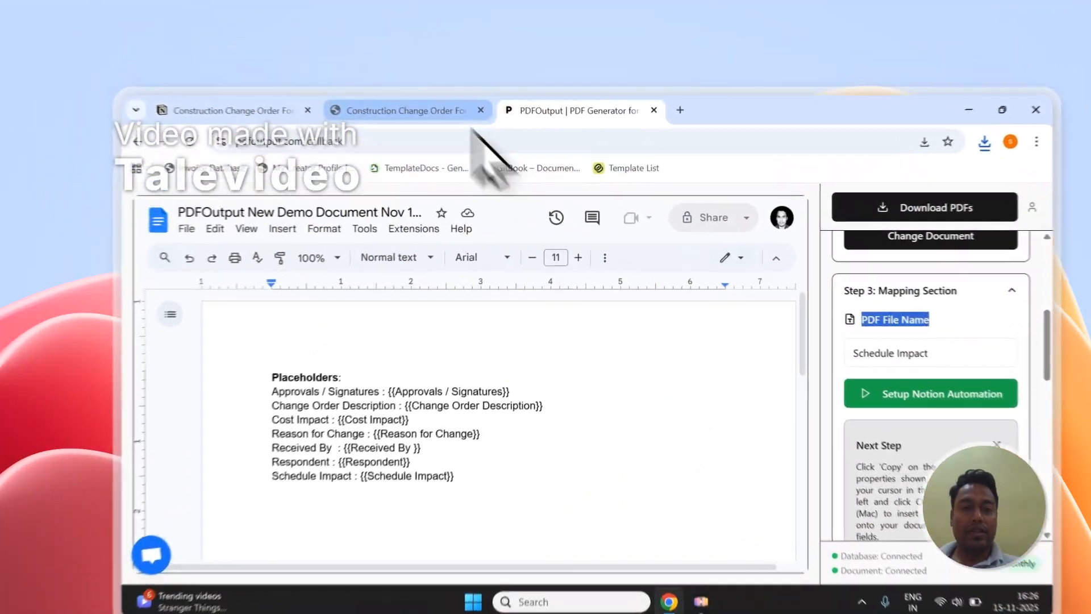
{"action": "left_click", "coordinate": [409, 83]}
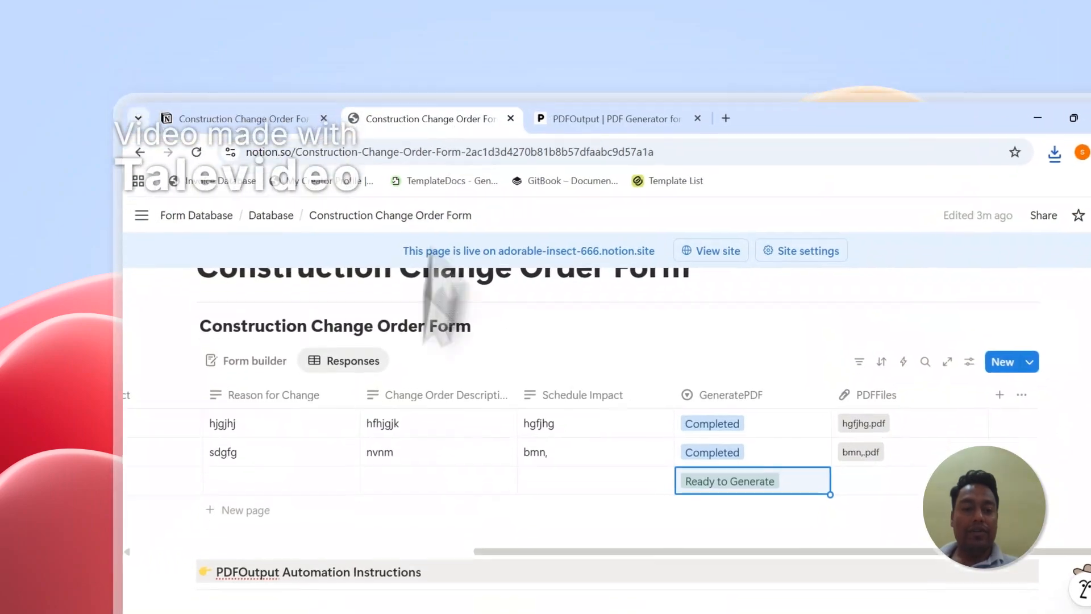
{"action": "left_click", "coordinate": [250, 430]}
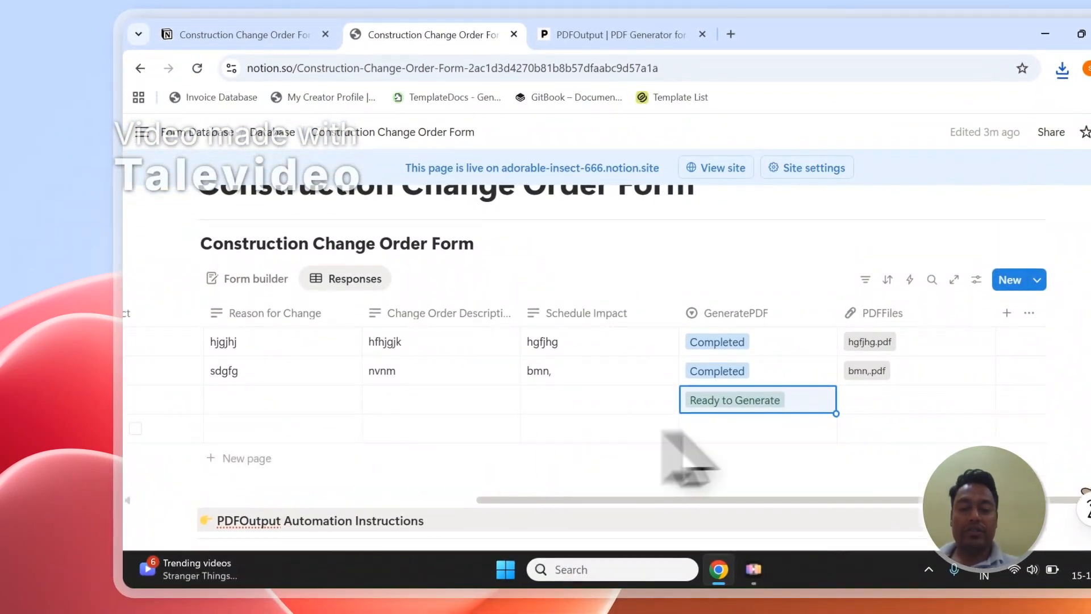
{"action": "key", "text": "Return"}
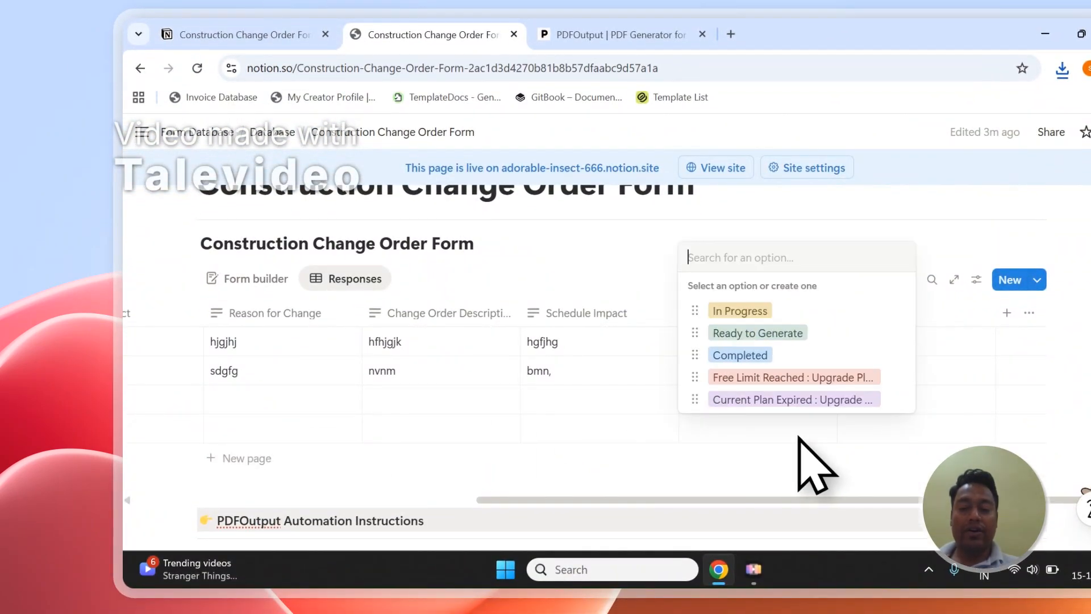
{"action": "left_click", "coordinate": [784, 333]}
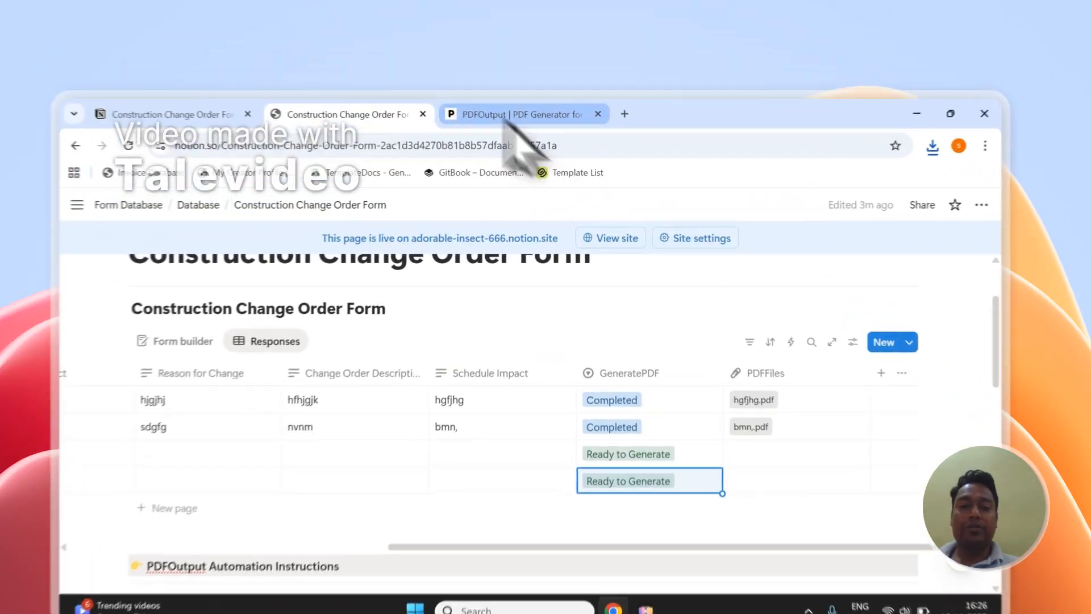
Switch to PDFOutput, open the support chat to view it, and close it again
{"action": "left_click", "coordinate": [534, 82]}
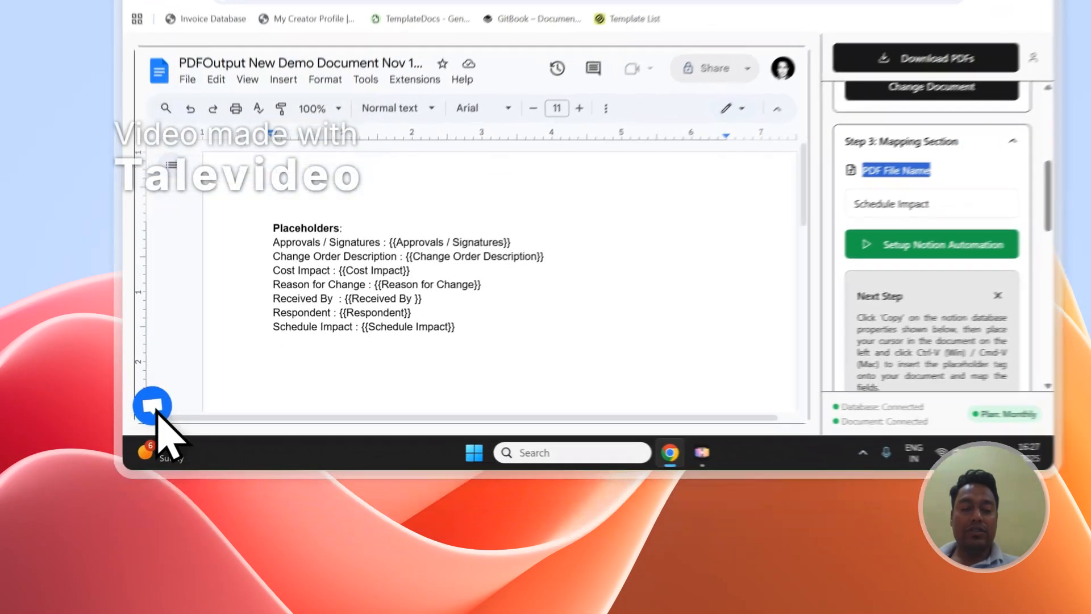
{"action": "left_click", "coordinate": [150, 487]}
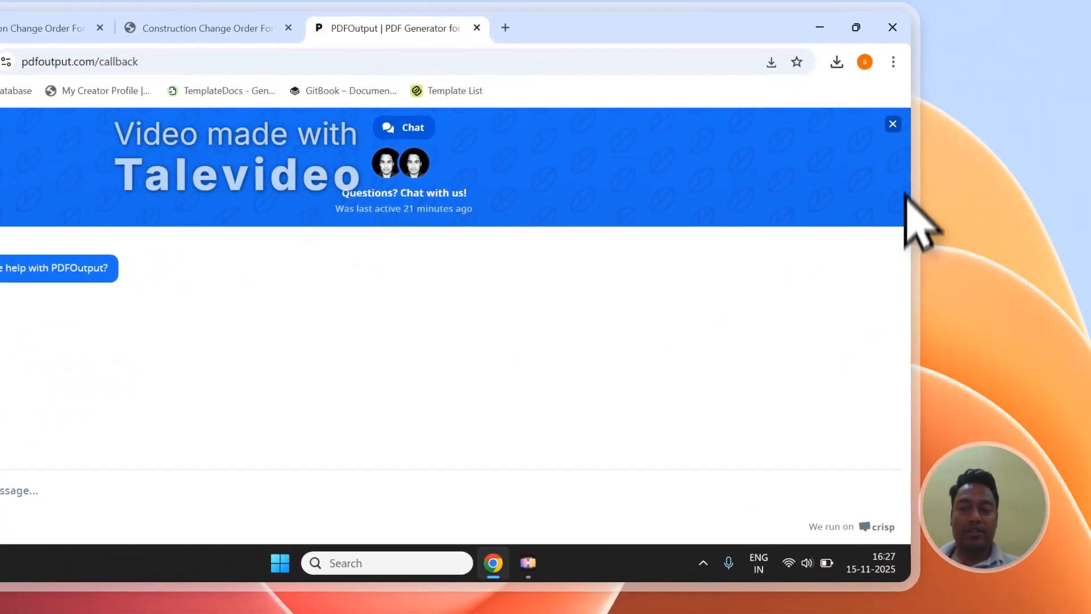
{"action": "left_click", "coordinate": [893, 124]}
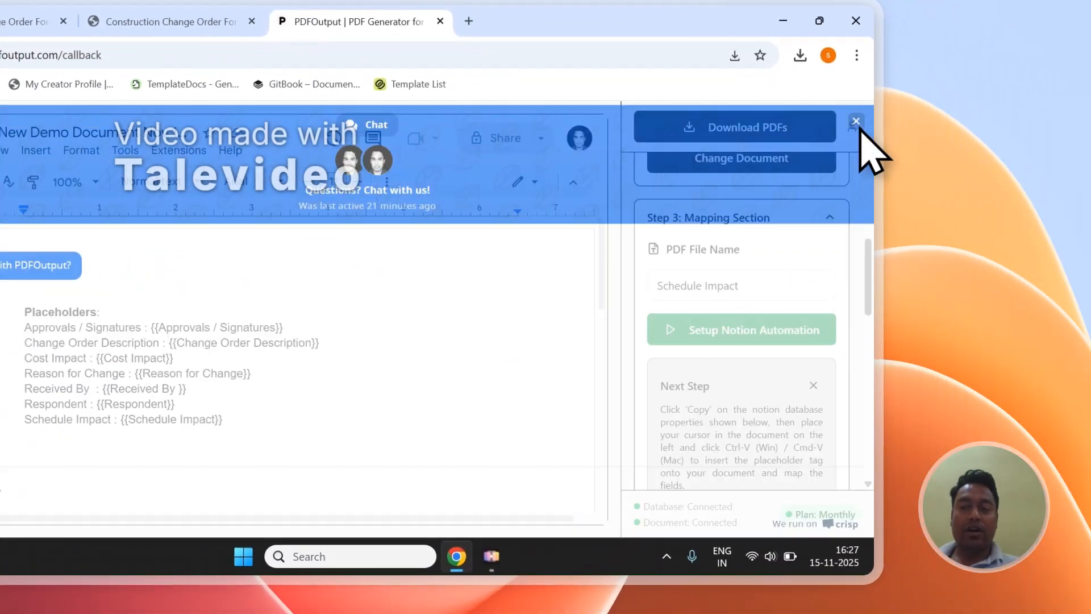
Sign out of PDFOutput and open the site's Contact page to view the Send Message form
{"action": "left_click", "coordinate": [889, 133]}
{"action": "left_click", "coordinate": [746, 256]}
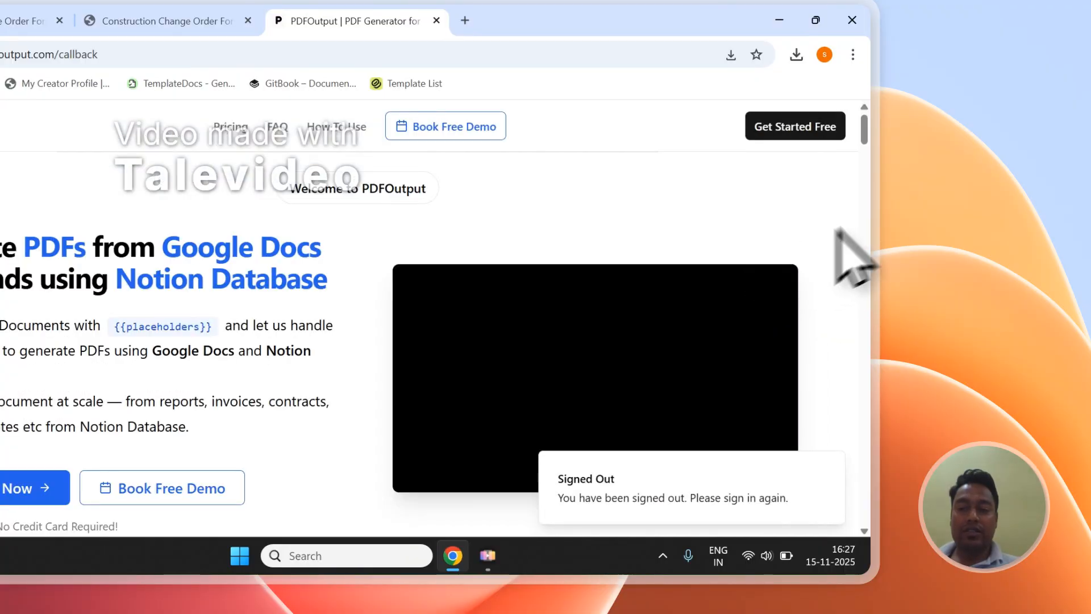
{"action": "scroll", "coordinate": [625, 341], "scroll_direction": "down", "scroll_amount": 15}
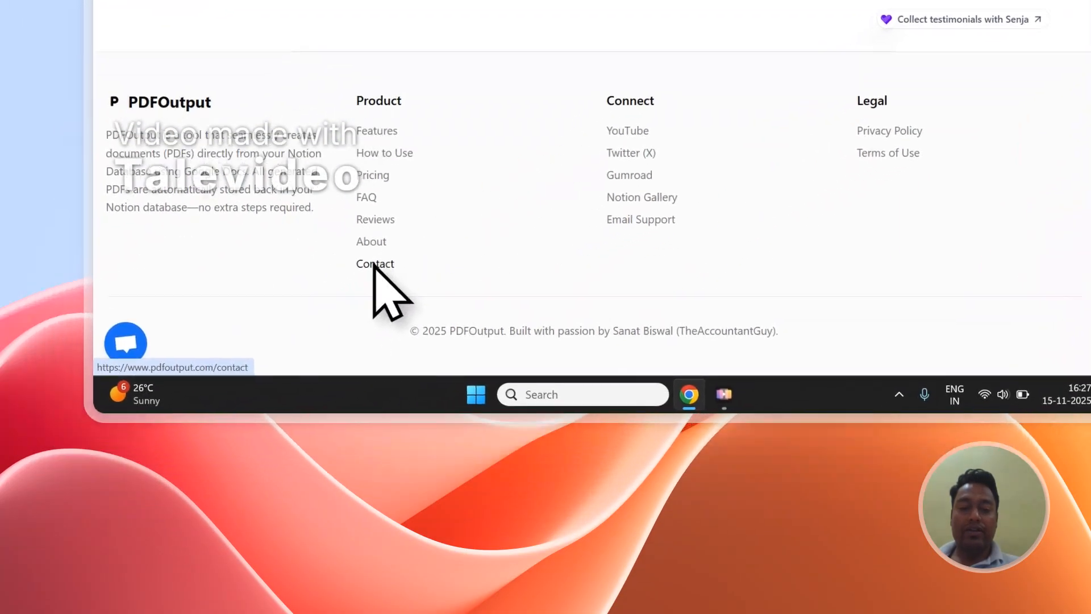
{"action": "left_click", "coordinate": [375, 265]}
{"action": "scroll", "coordinate": [682, 171], "scroll_direction": "down", "scroll_amount": 4}
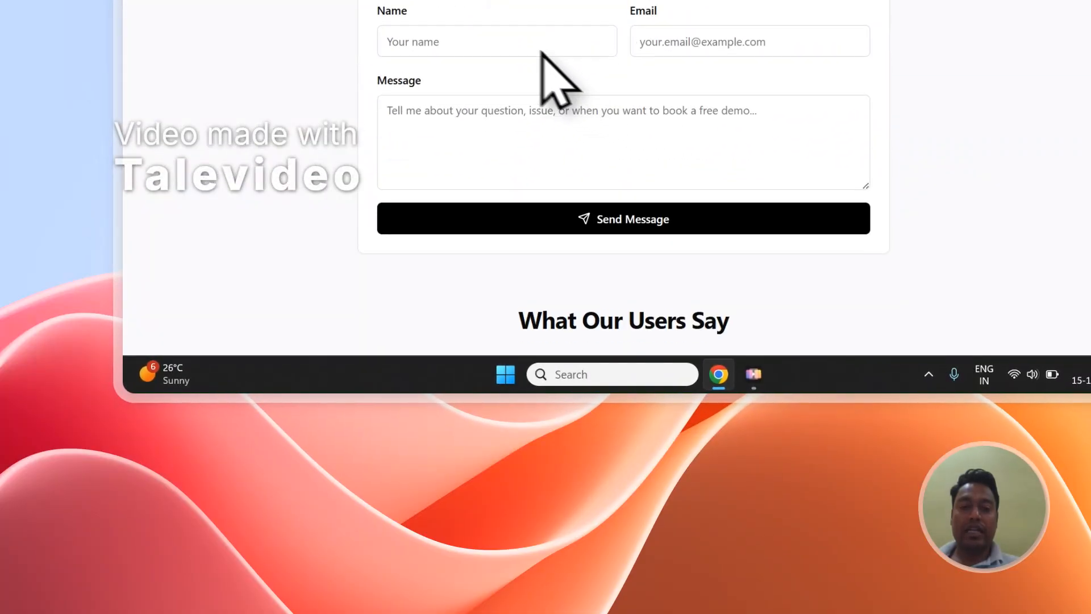
{"action": "scroll", "coordinate": [541, 52], "scroll_direction": "up", "scroll_amount": 1}
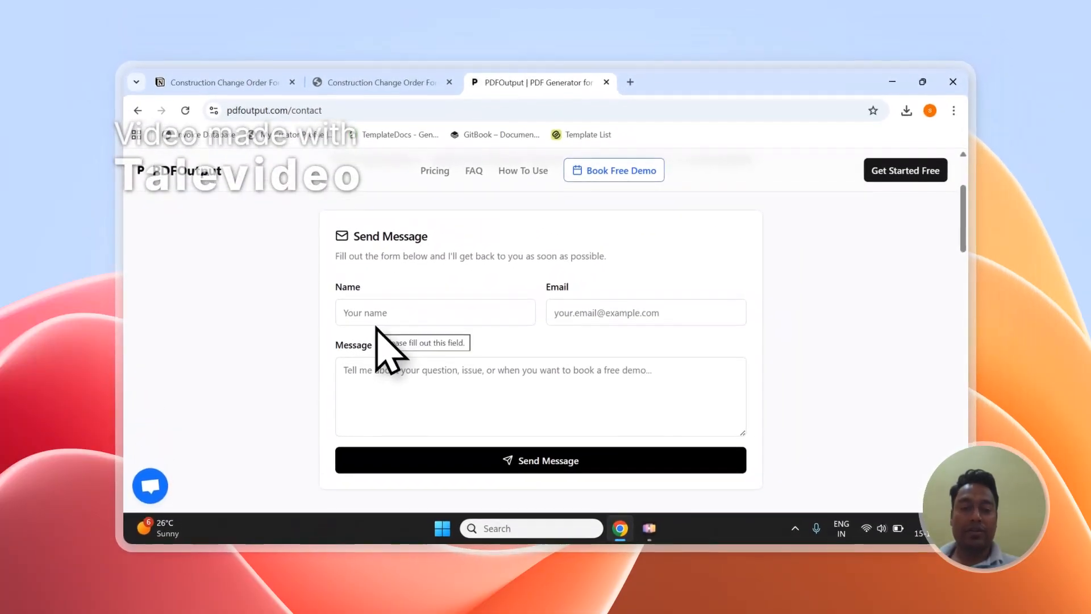